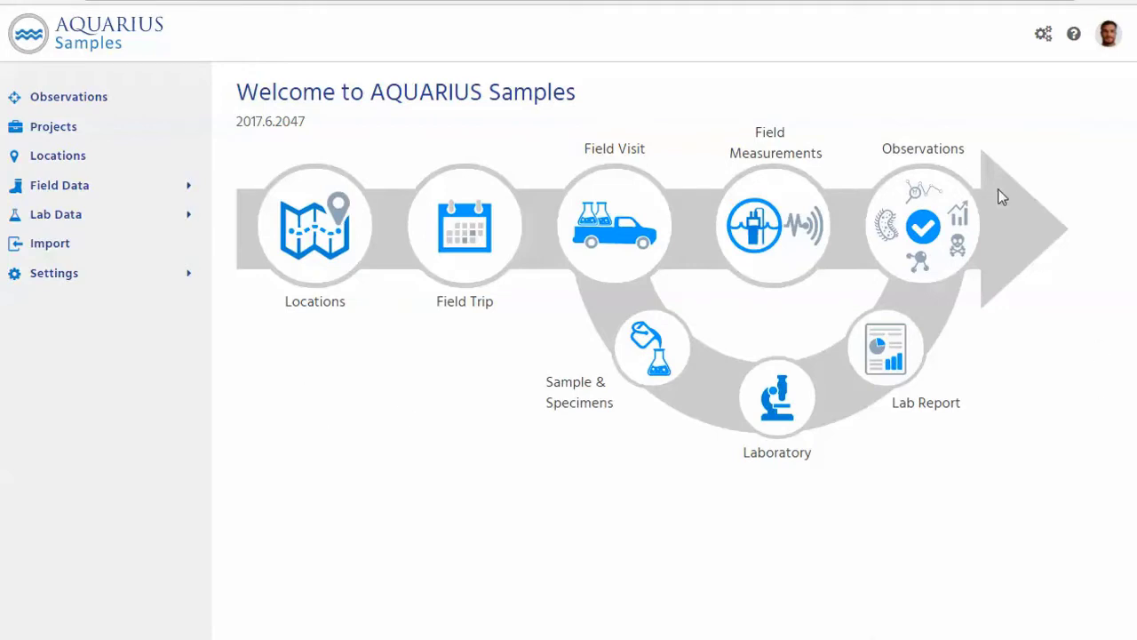
- Search observations for 'white oak' and show the first match's details with the filter panel collapsed
{"action": "left_click", "coordinate": [936, 215]}
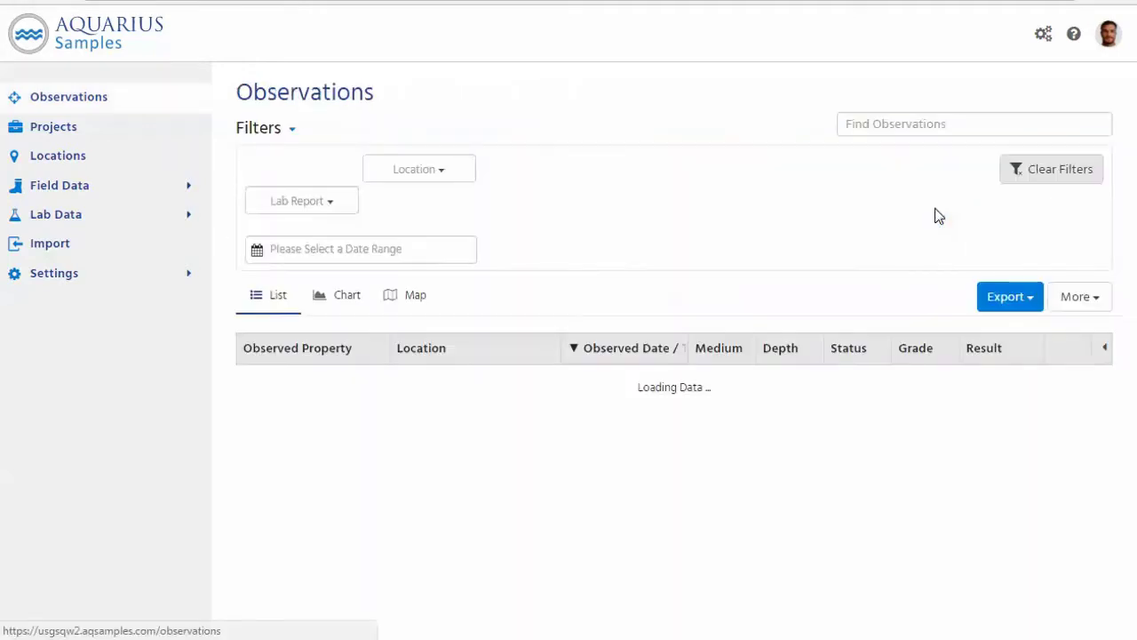
{"action": "left_click", "coordinate": [866, 124]}
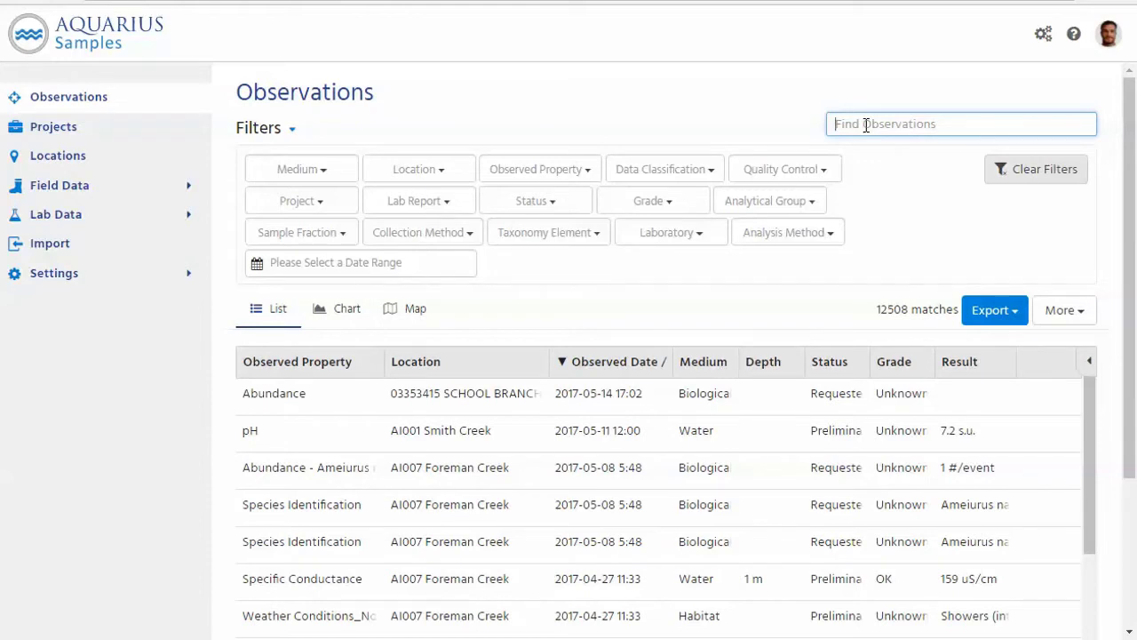
{"action": "type", "text": "white oak"}
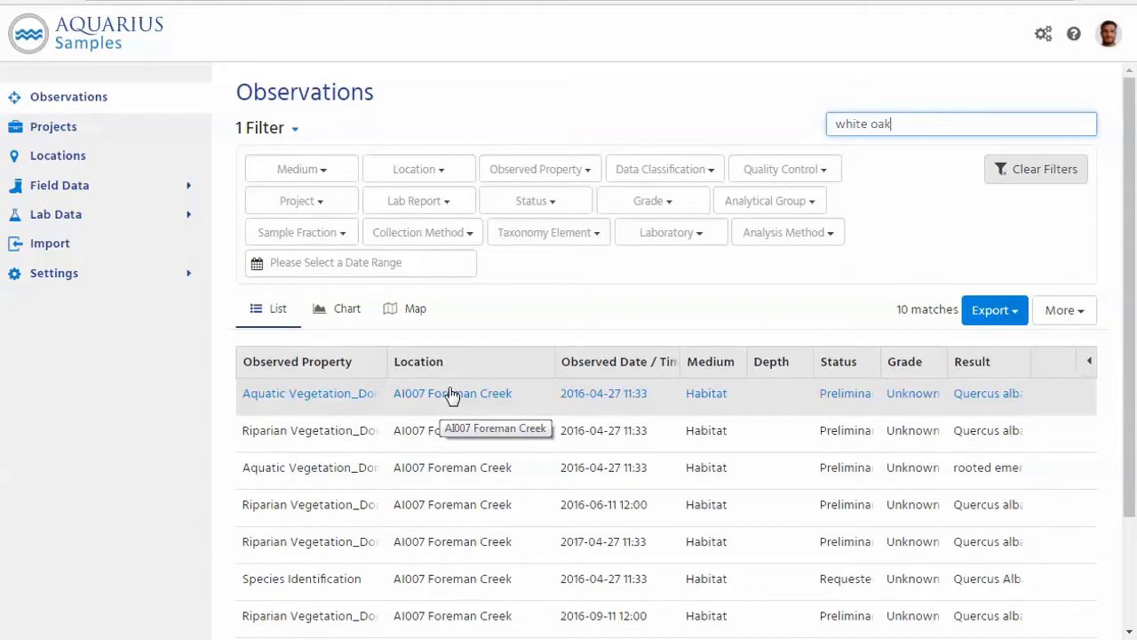
{"action": "left_click", "coordinate": [329, 405]}
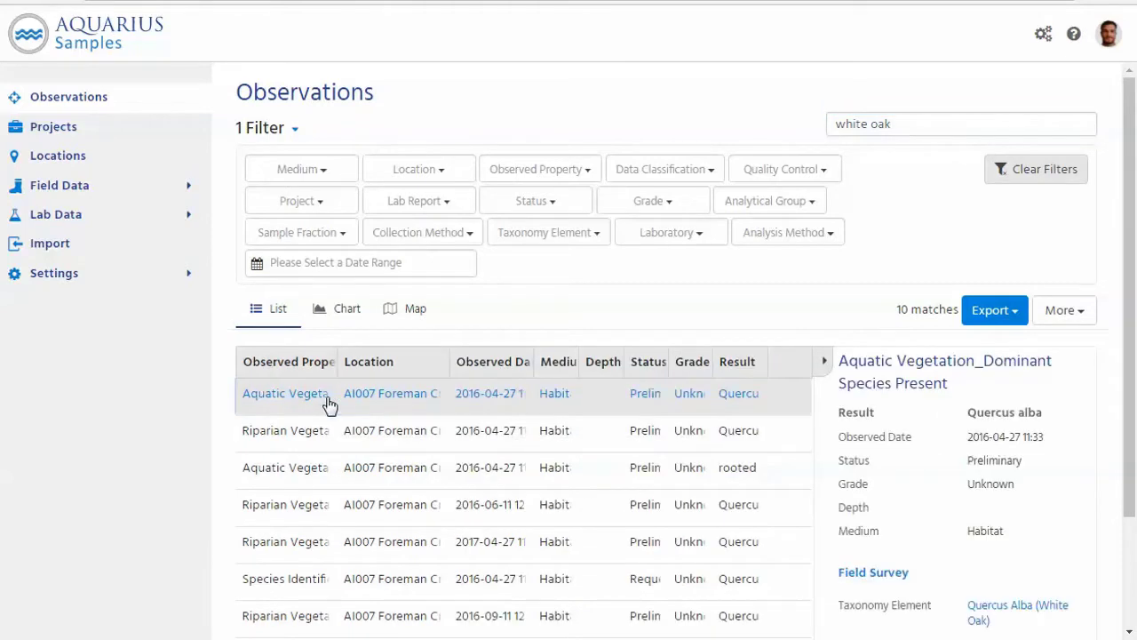
{"action": "left_click", "coordinate": [293, 130]}
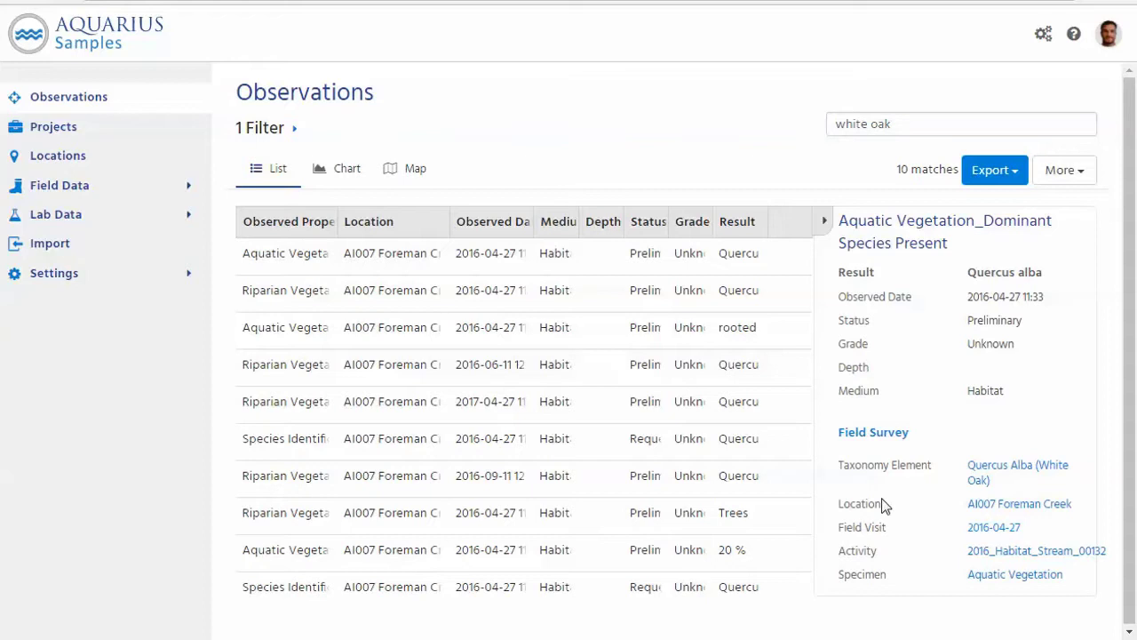
- Open the 2016-04-27 Foreman Creek field visit and its 2016_Habitat_Stream_00132 survey
{"action": "left_click", "coordinate": [989, 529]}
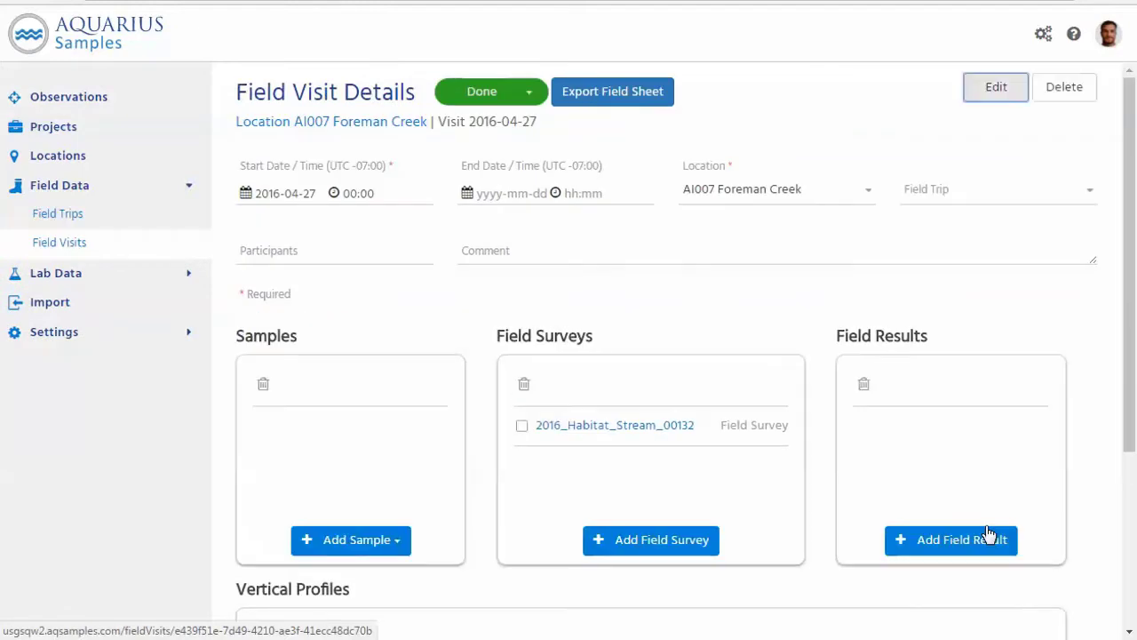
{"action": "triple_click", "coordinate": [526, 332]}
{"action": "left_click", "coordinate": [626, 343]}
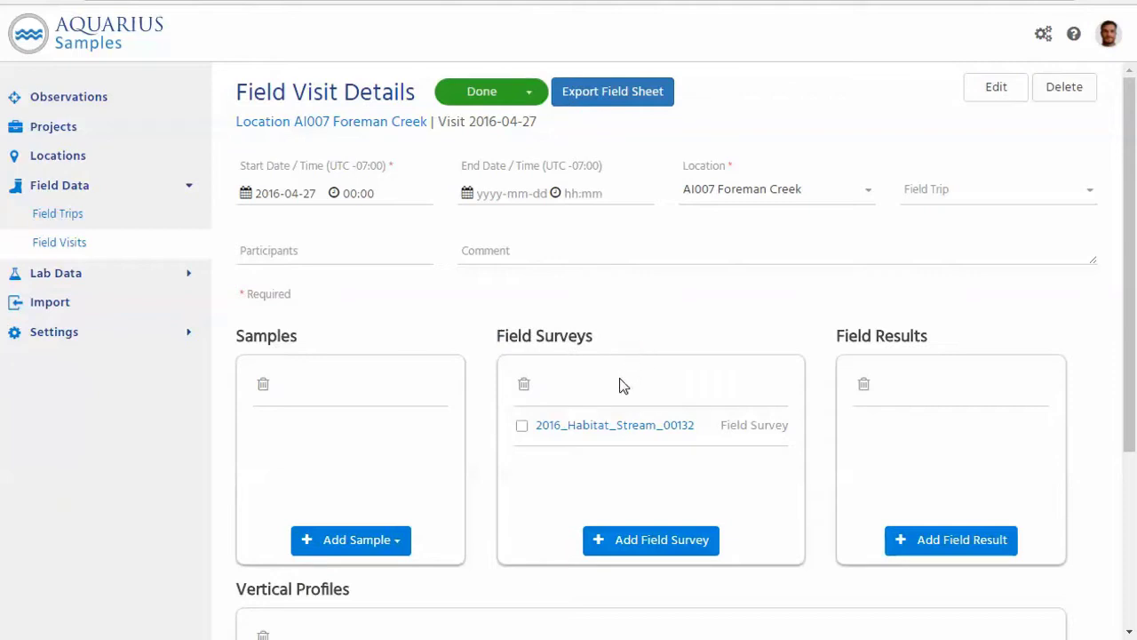
{"action": "left_click", "coordinate": [613, 427]}
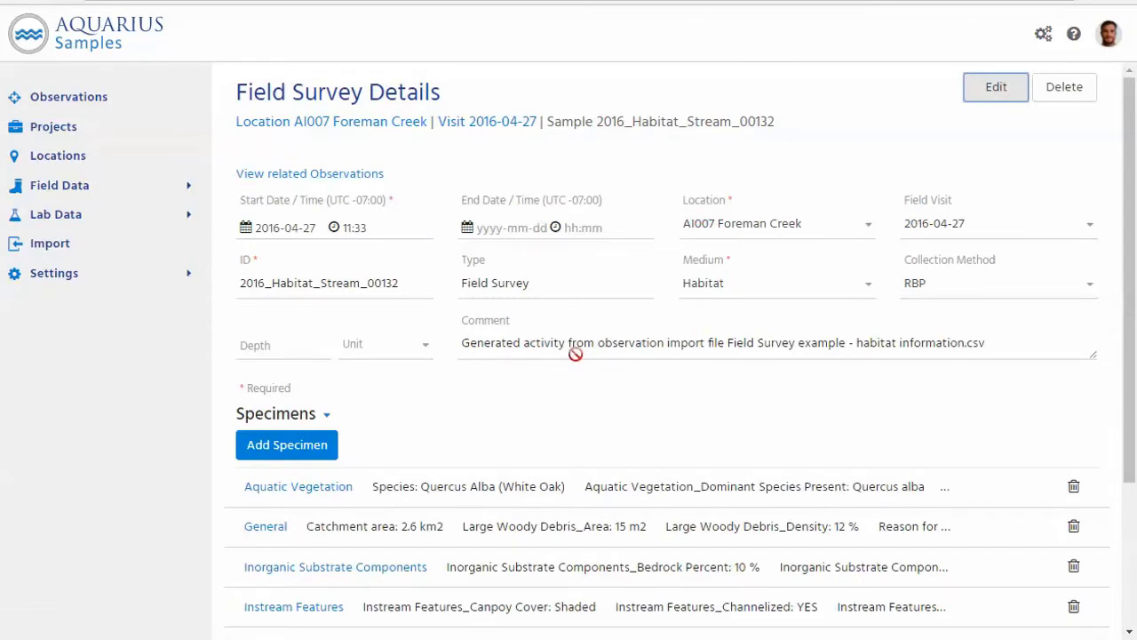
- Collapse and re-expand the survey's Specimens list
{"action": "scroll", "coordinate": [576, 355], "scroll_direction": "down", "scroll_amount": 3}
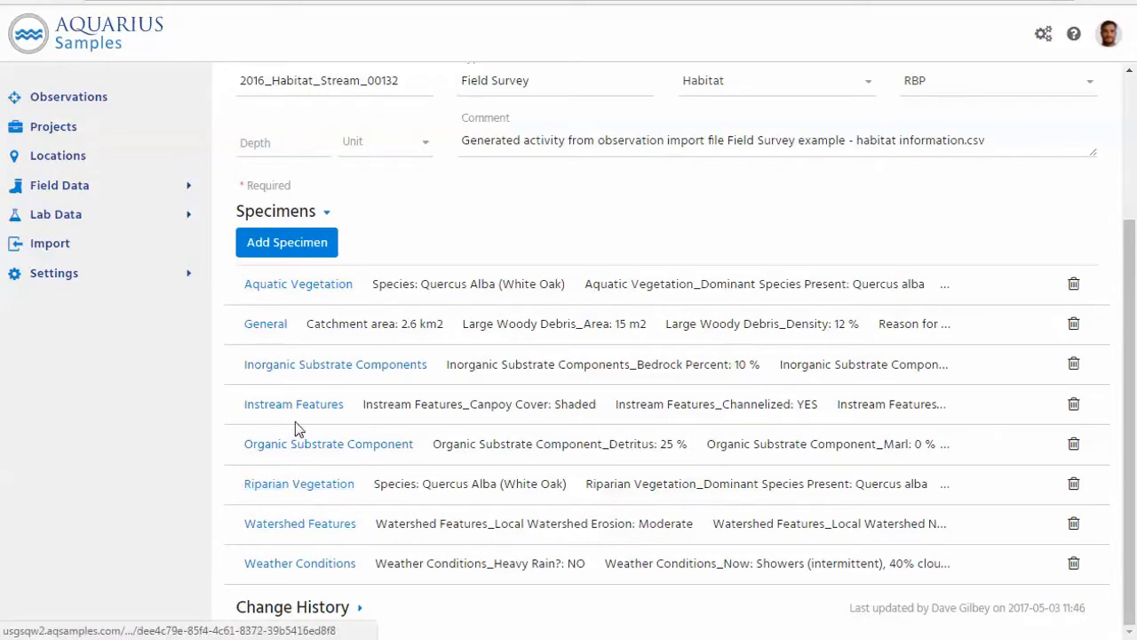
{"action": "left_click", "coordinate": [528, 218]}
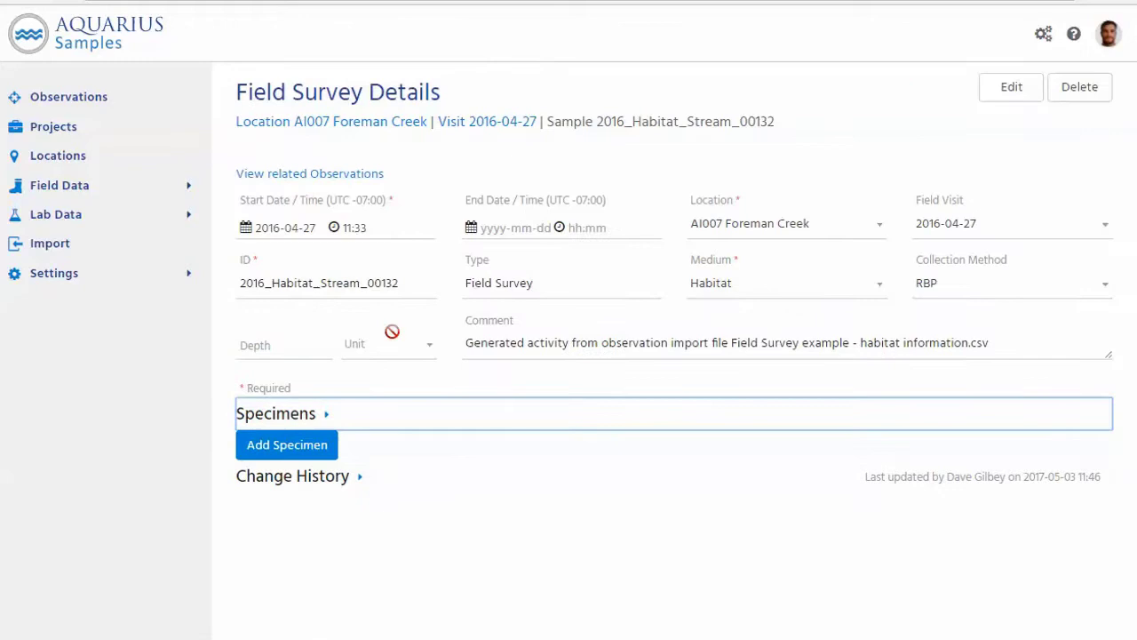
{"action": "left_click", "coordinate": [326, 415]}
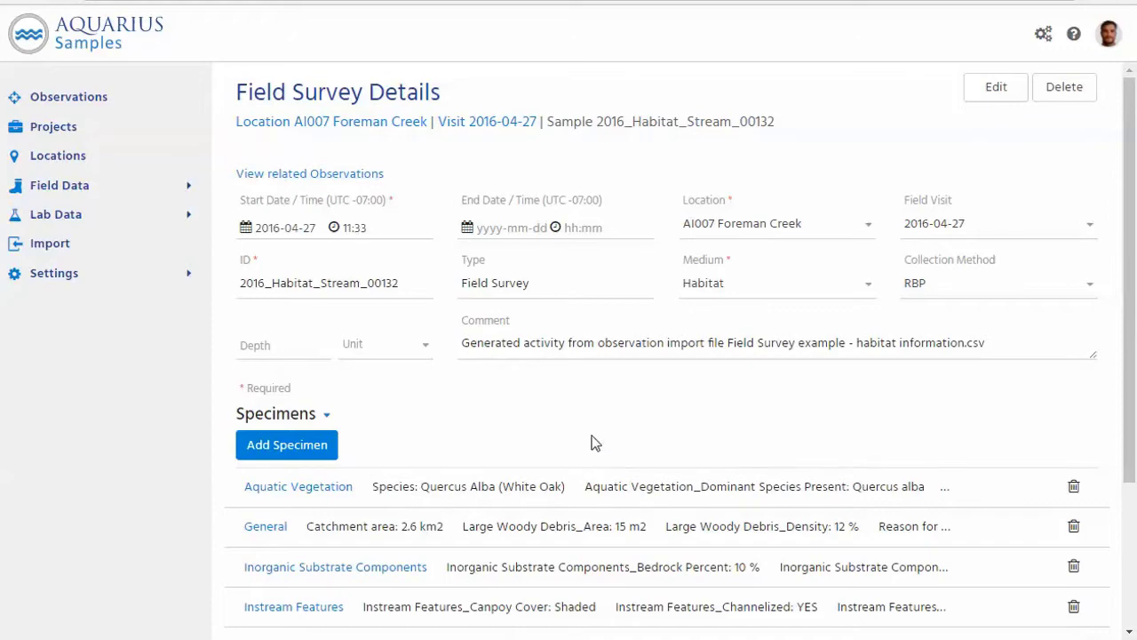
- Return to the white oak observations and open the Aquatic Vegetation record, highlighting its Taxonomy Element
{"action": "left_click", "coordinate": [77, 104]}
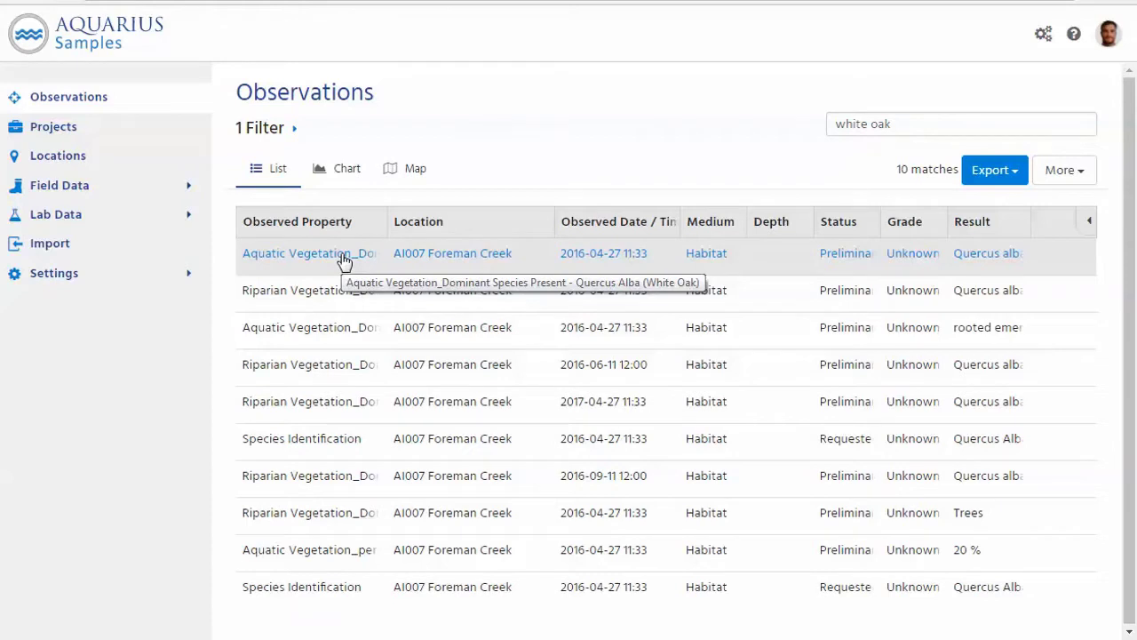
{"action": "left_click", "coordinate": [194, 279]}
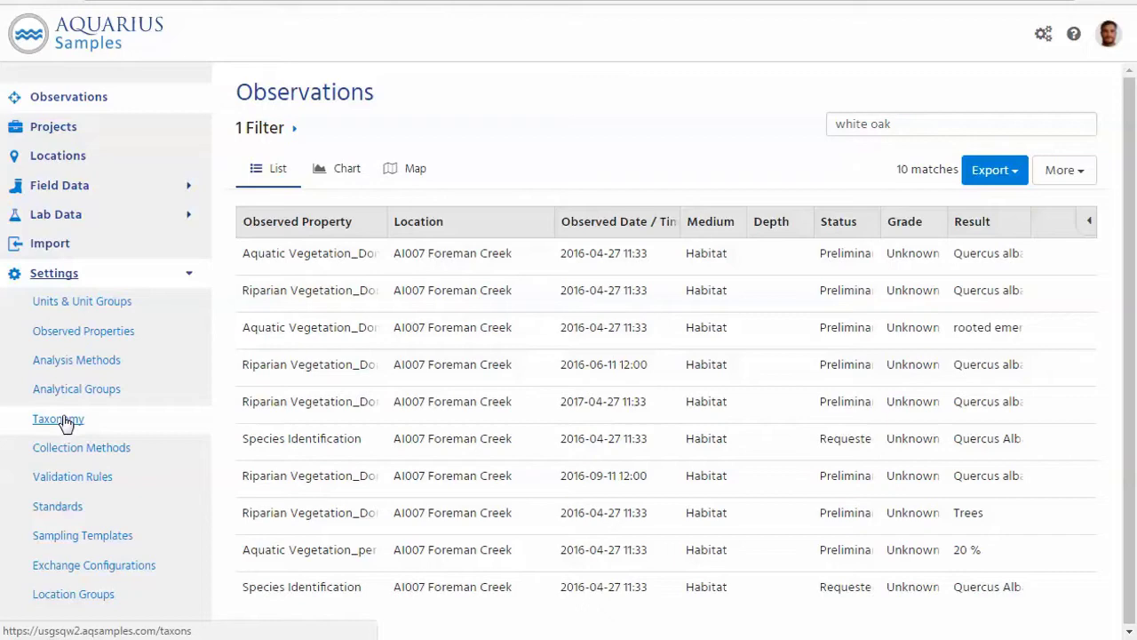
{"action": "left_click", "coordinate": [315, 259]}
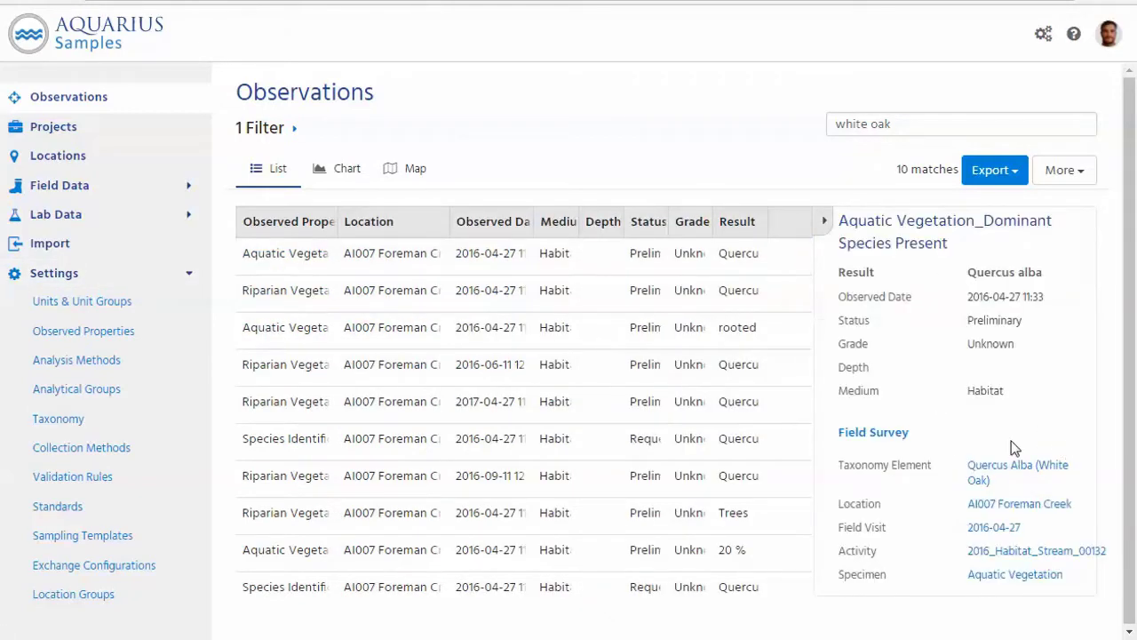
{"action": "left_click_drag", "start_coordinate": [841, 466], "coordinate": [929, 465]}
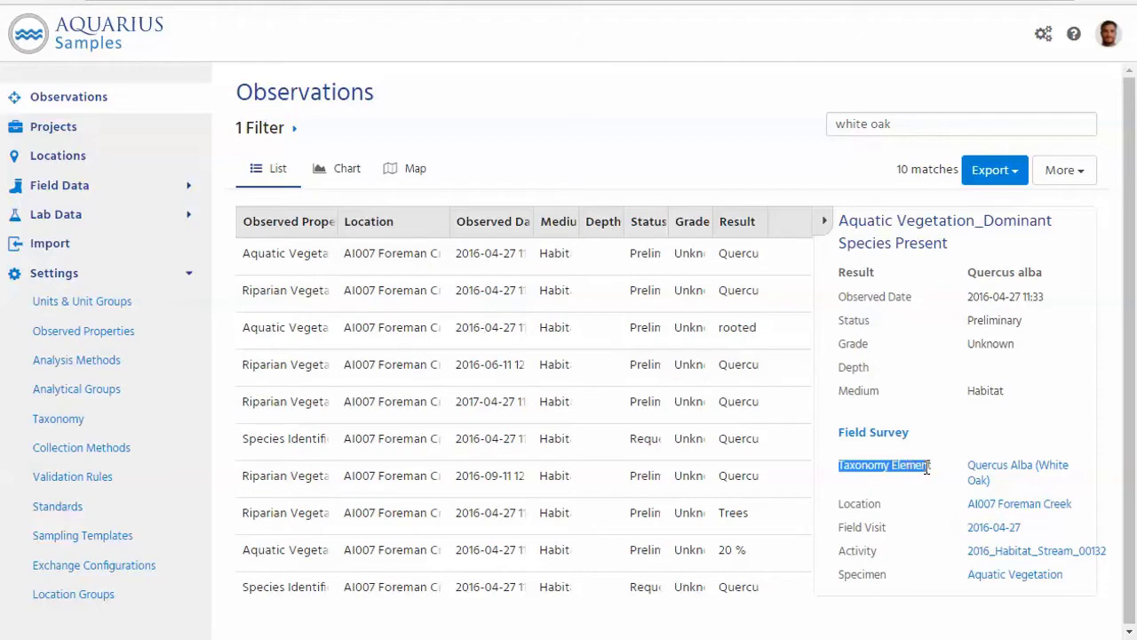
{"action": "left_click", "coordinate": [922, 466]}
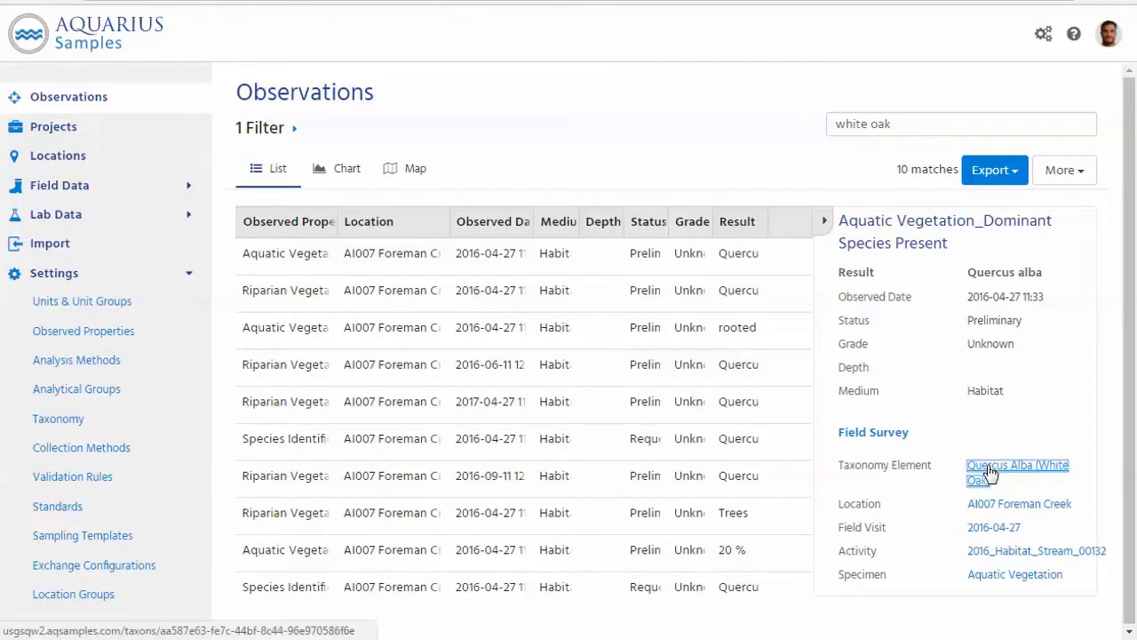
- Open the Quercus Alba (White Oak) taxonomy record, then its ITIS TSN 19290 report
{"action": "left_click", "coordinate": [978, 473]}
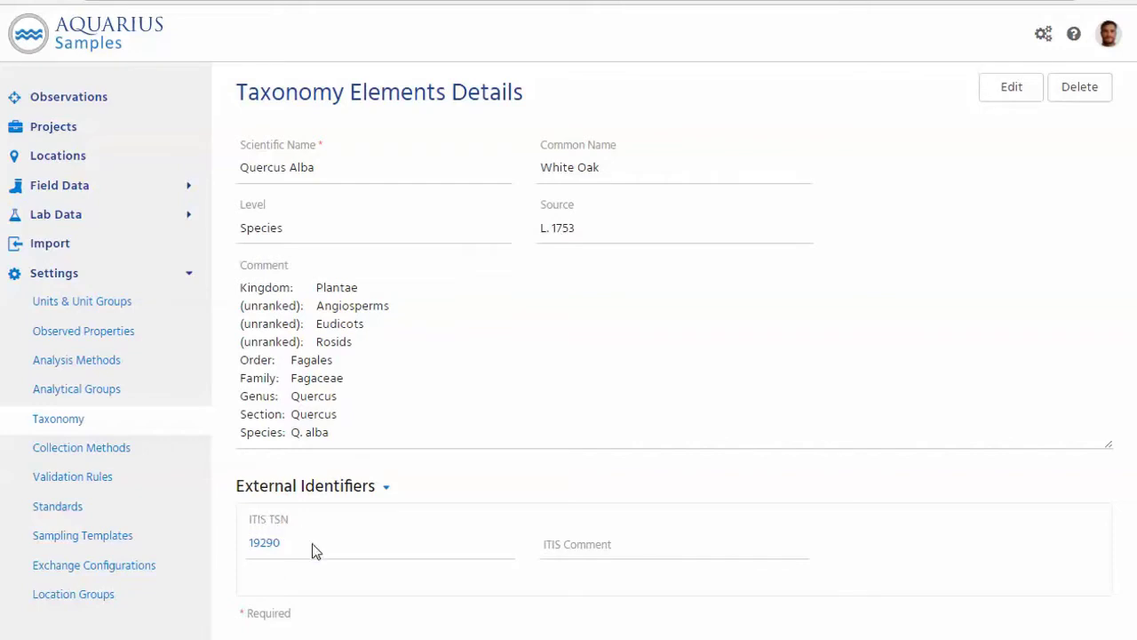
{"action": "left_click", "coordinate": [265, 547]}
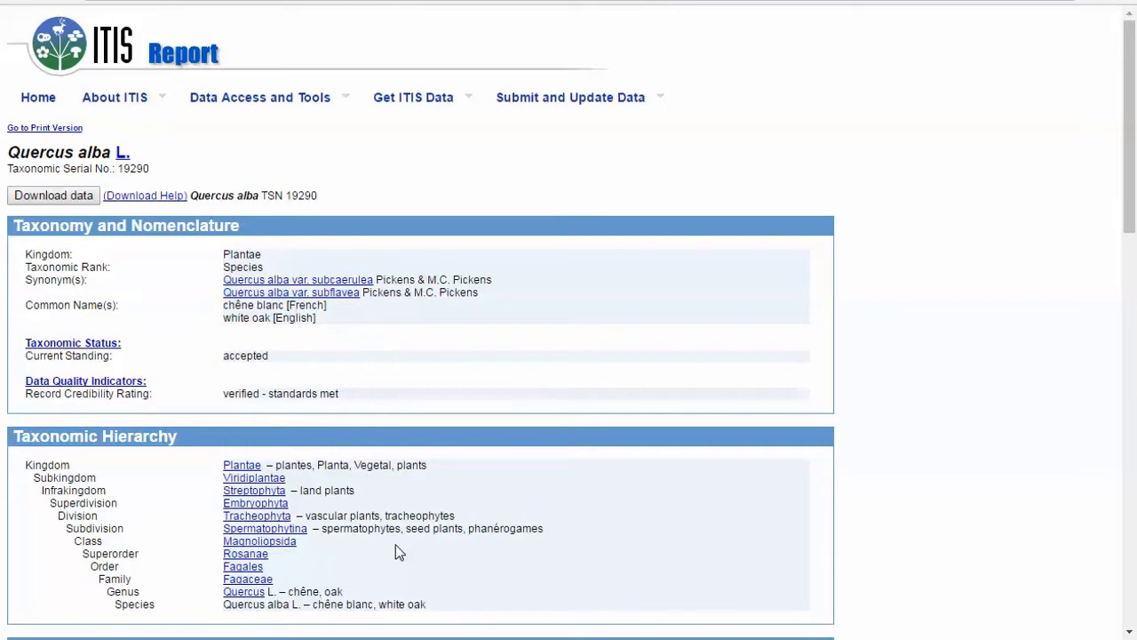
- Scroll through the ITIS report for Quercus alba (TSN 19290)
{"action": "scroll", "coordinate": [395, 551], "scroll_direction": "down", "scroll_amount": 2}
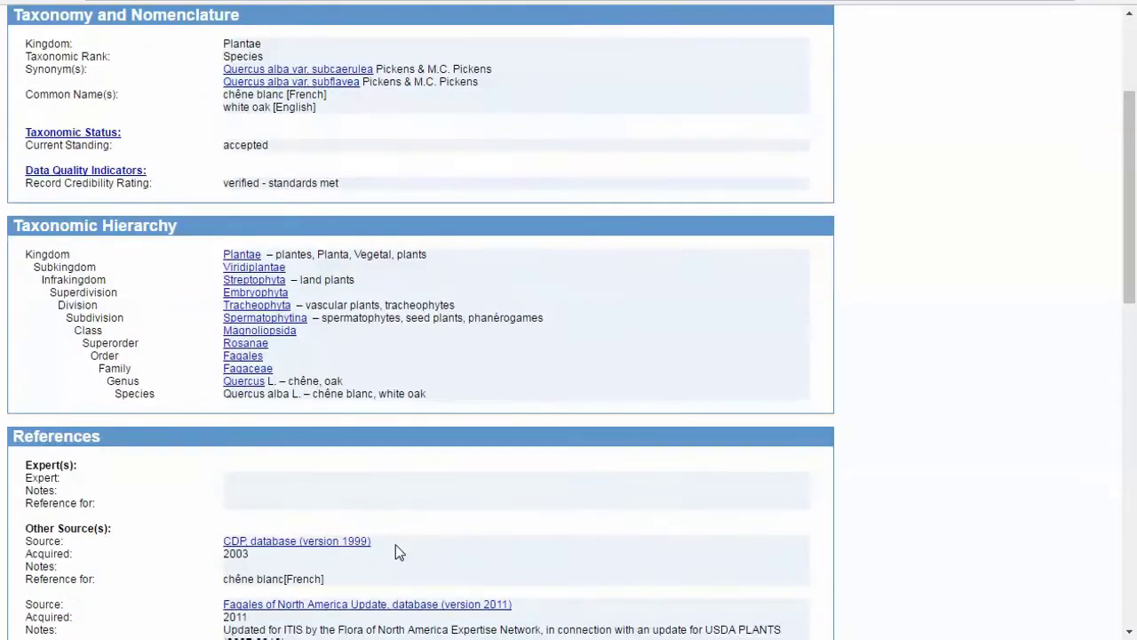
{"action": "scroll", "coordinate": [390, 487], "scroll_direction": "down", "scroll_amount": 6}
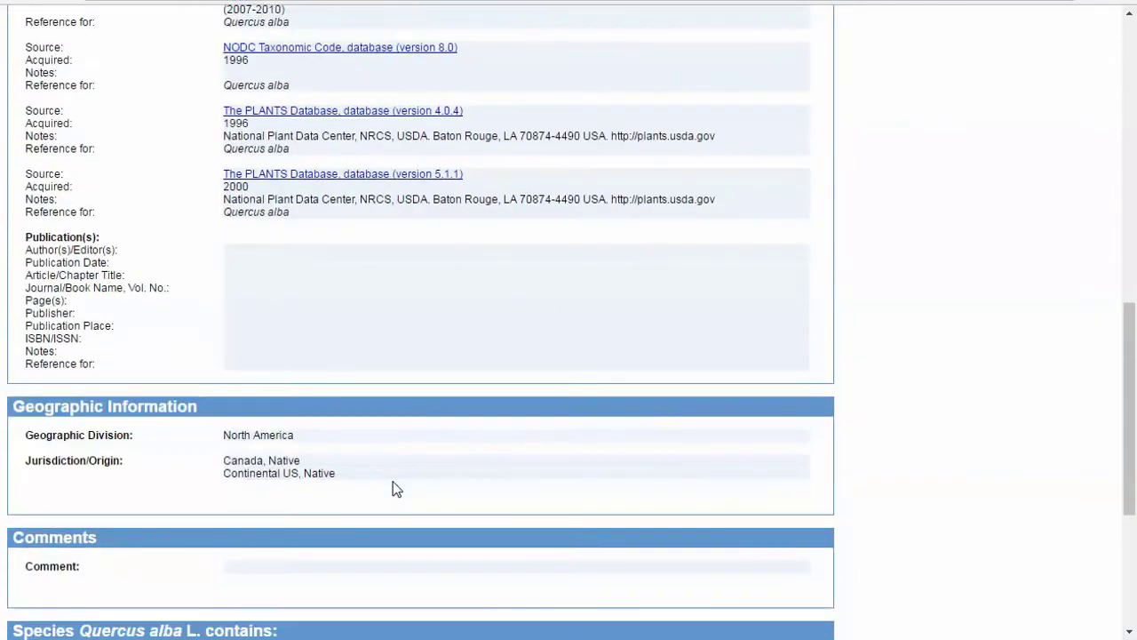
{"action": "scroll", "coordinate": [391, 487], "scroll_direction": "up", "scroll_amount": 8}
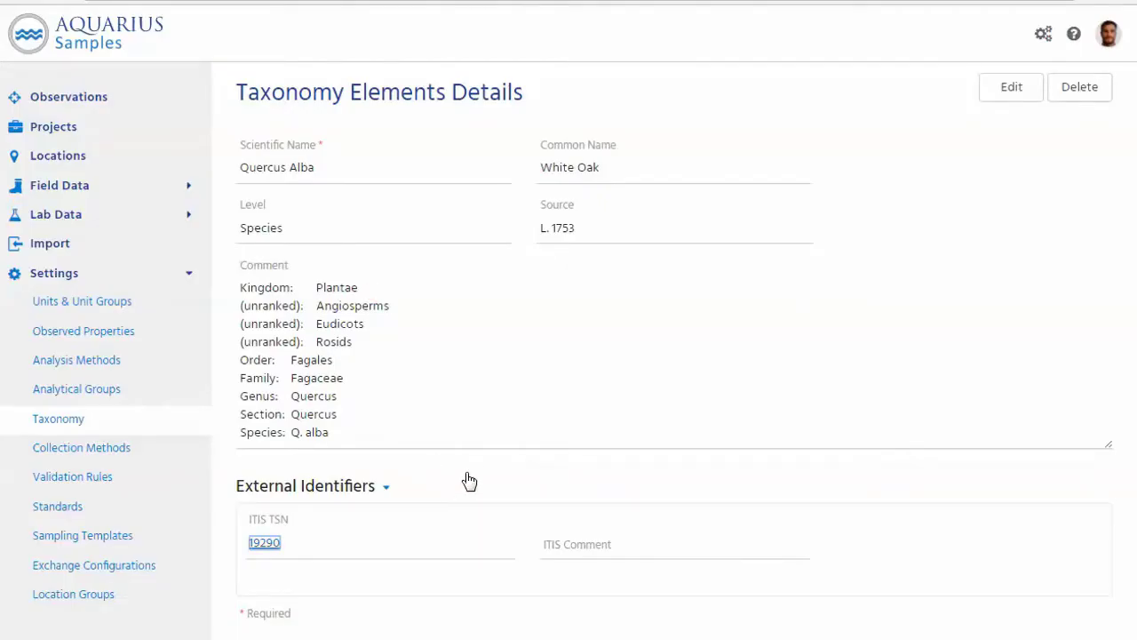
- Clear the TSN selection and return to the full Observations list of 12508 matches
{"action": "left_click", "coordinate": [483, 467]}
{"action": "left_click", "coordinate": [111, 103]}
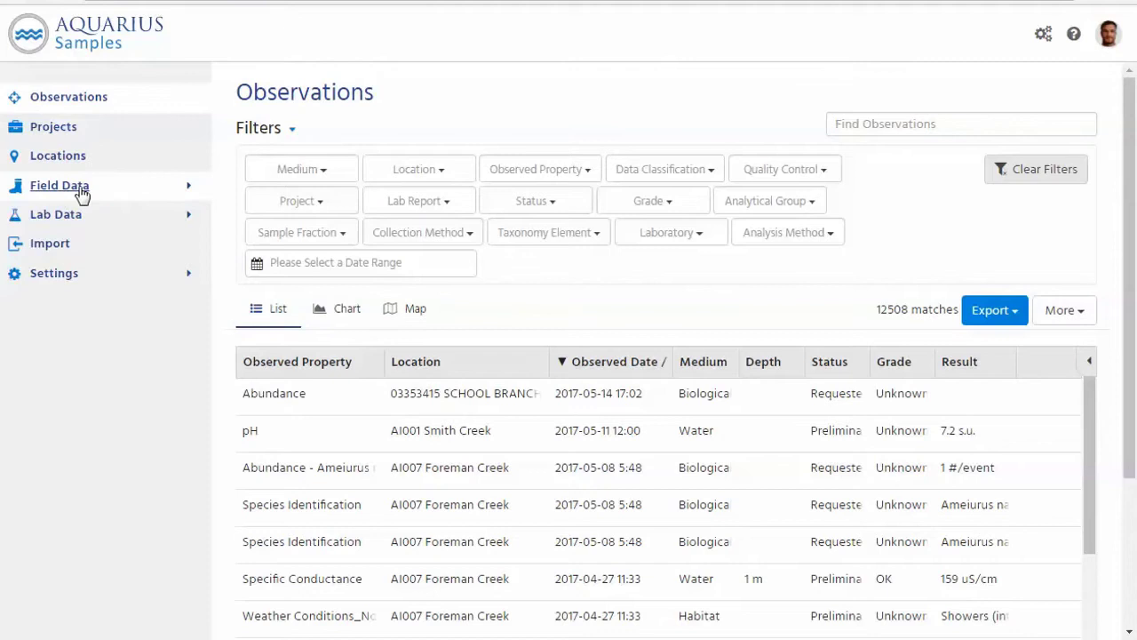
- Show the Field Trips list from the Field Data section
{"action": "left_click", "coordinate": [146, 192]}
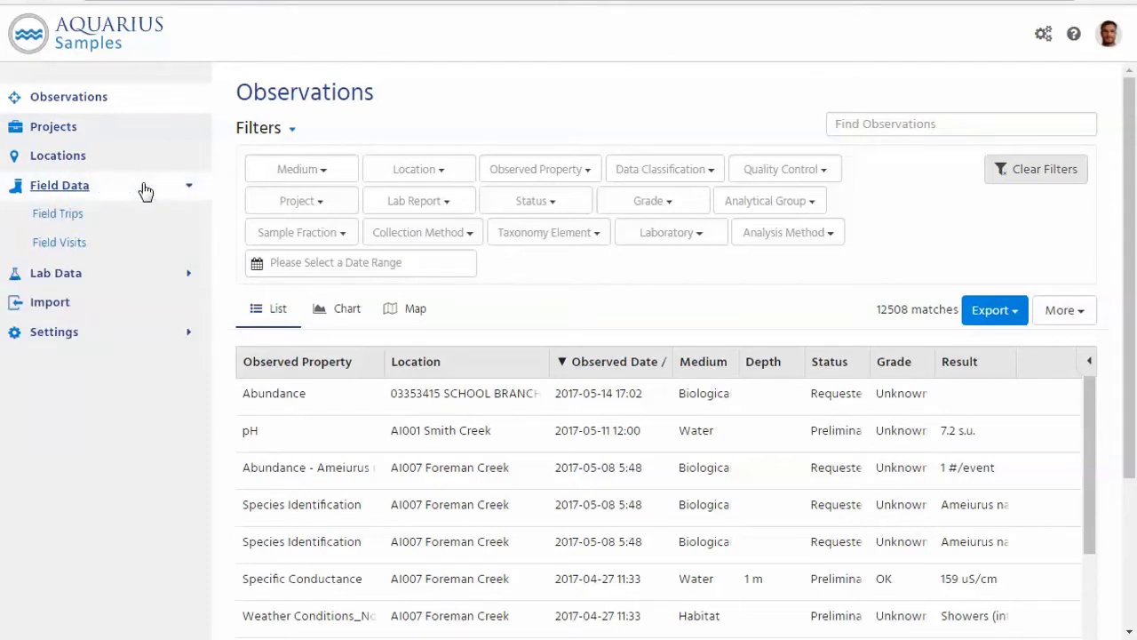
{"action": "left_click", "coordinate": [111, 222]}
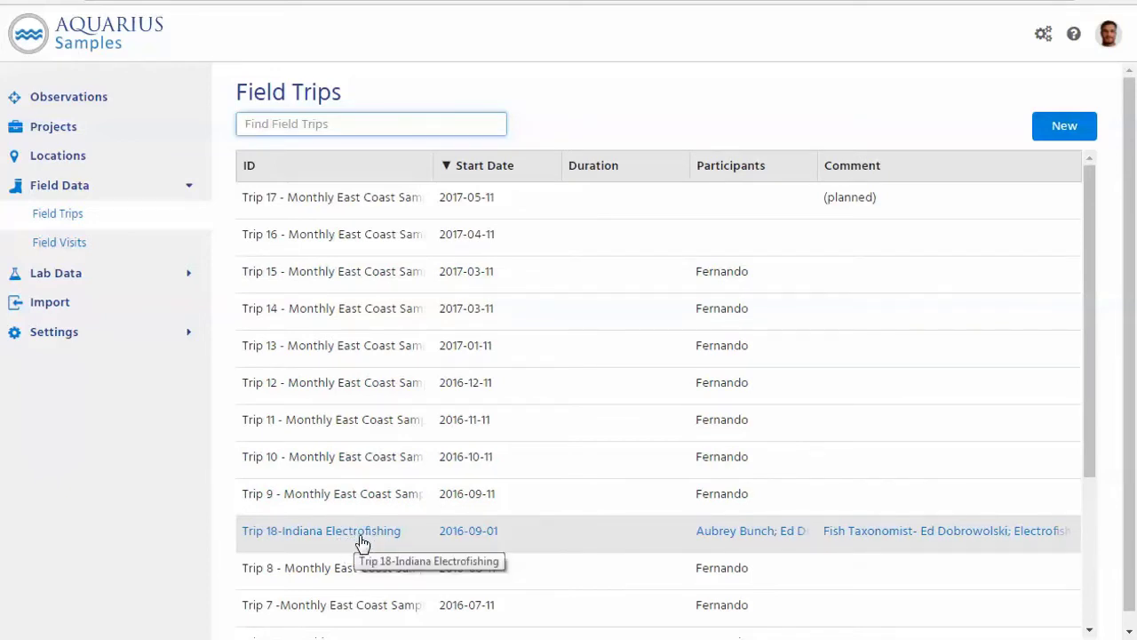
- Open Trip 18-Indiana Electrofishing and review its three completed 2016-09-01 field visits
{"action": "left_click", "coordinate": [373, 535]}
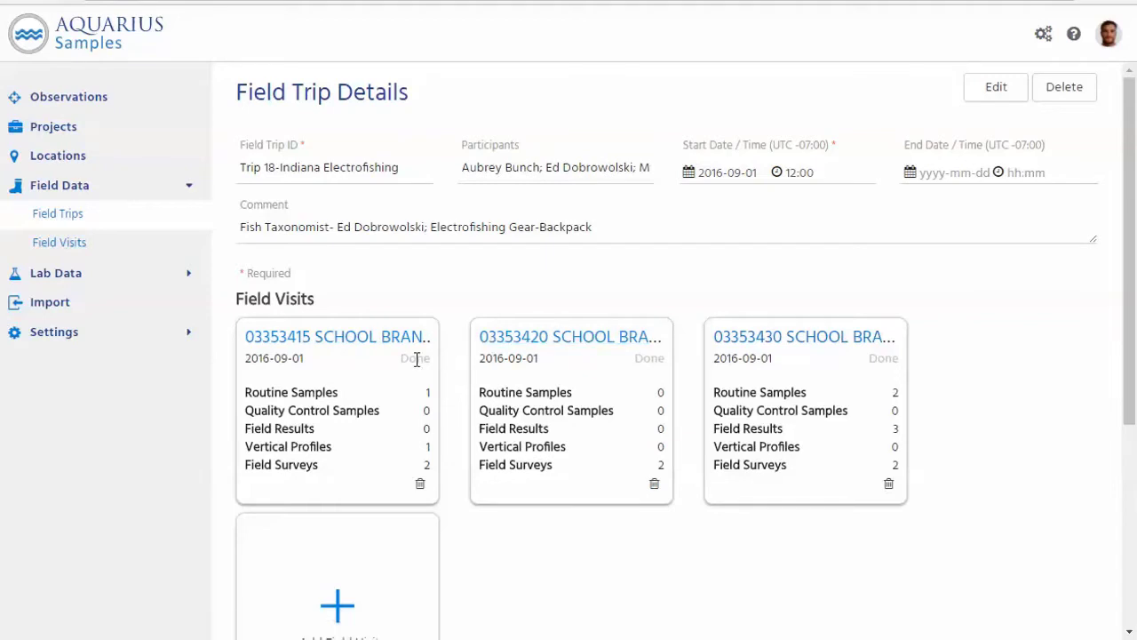
{"action": "left_click_drag", "start_coordinate": [402, 359], "coordinate": [435, 359]}
{"action": "left_click", "coordinate": [474, 533]}
{"action": "scroll", "coordinate": [487, 528], "scroll_direction": "down", "scroll_amount": 4}
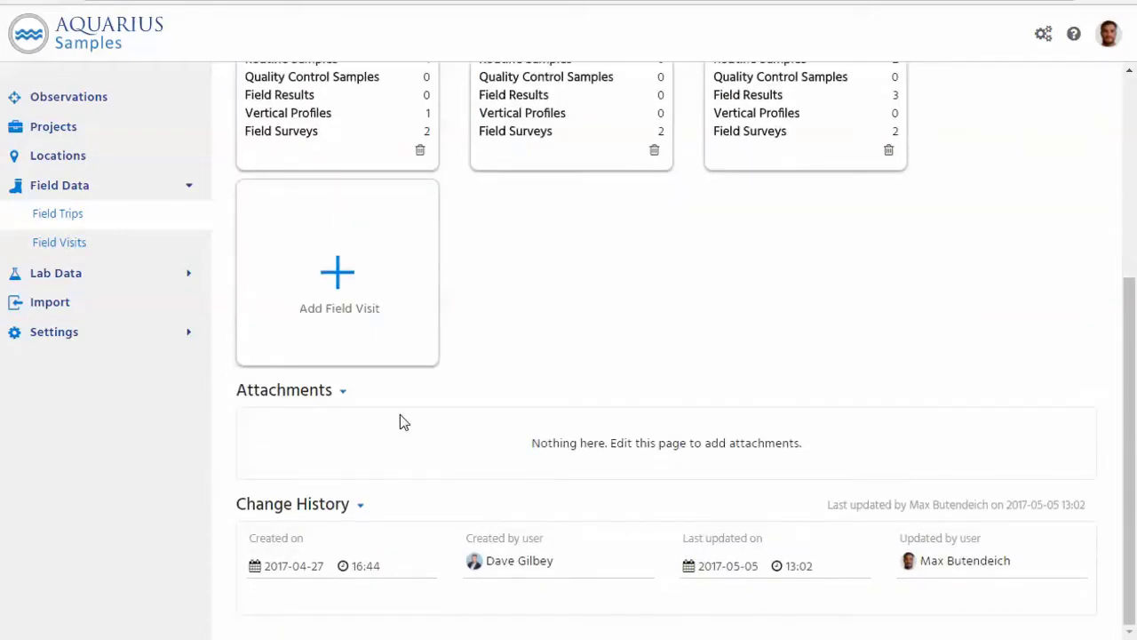
{"action": "scroll", "coordinate": [647, 557], "scroll_direction": "up", "scroll_amount": 3}
{"action": "scroll", "coordinate": [646, 556], "scroll_direction": "up", "scroll_amount": 2}
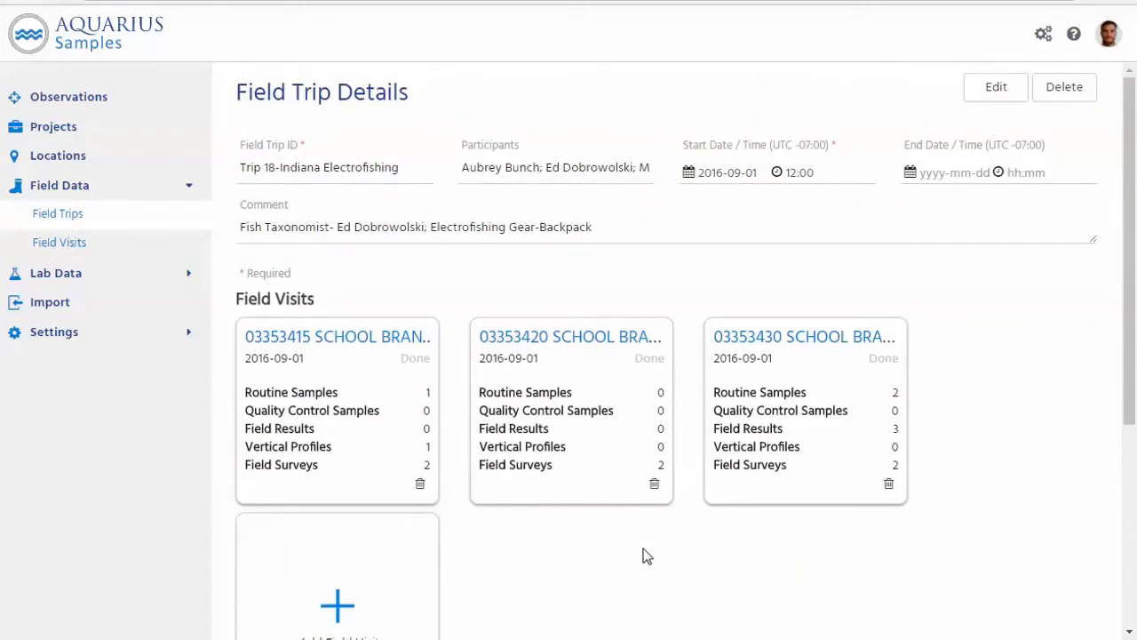
{"action": "left_click", "coordinate": [819, 342]}
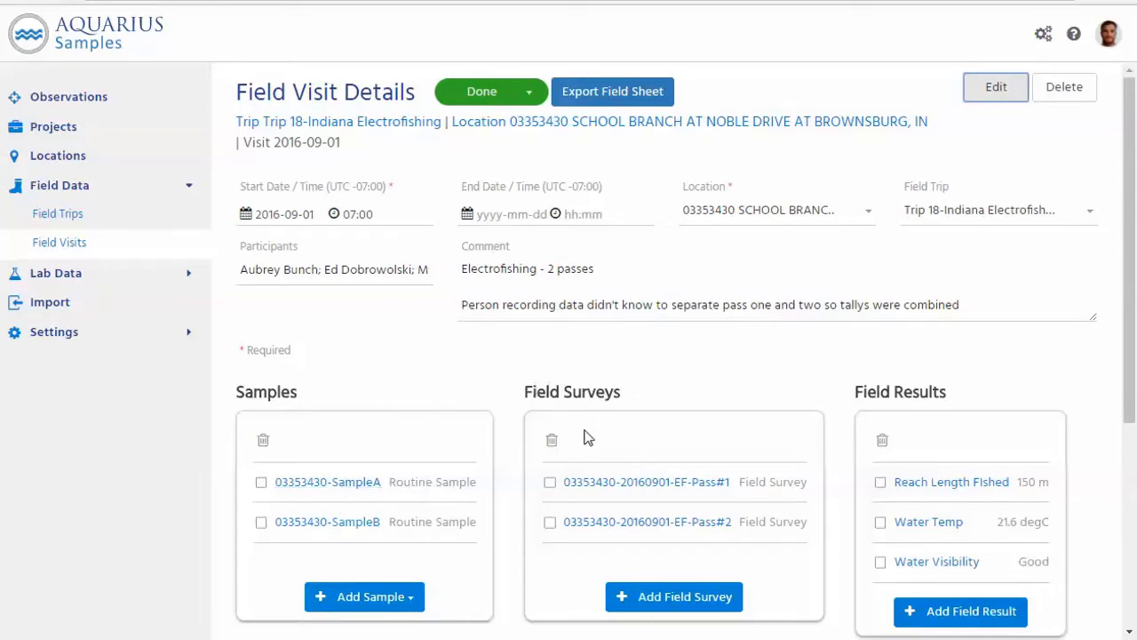
{"action": "scroll", "coordinate": [702, 417], "scroll_direction": "down", "scroll_amount": 2}
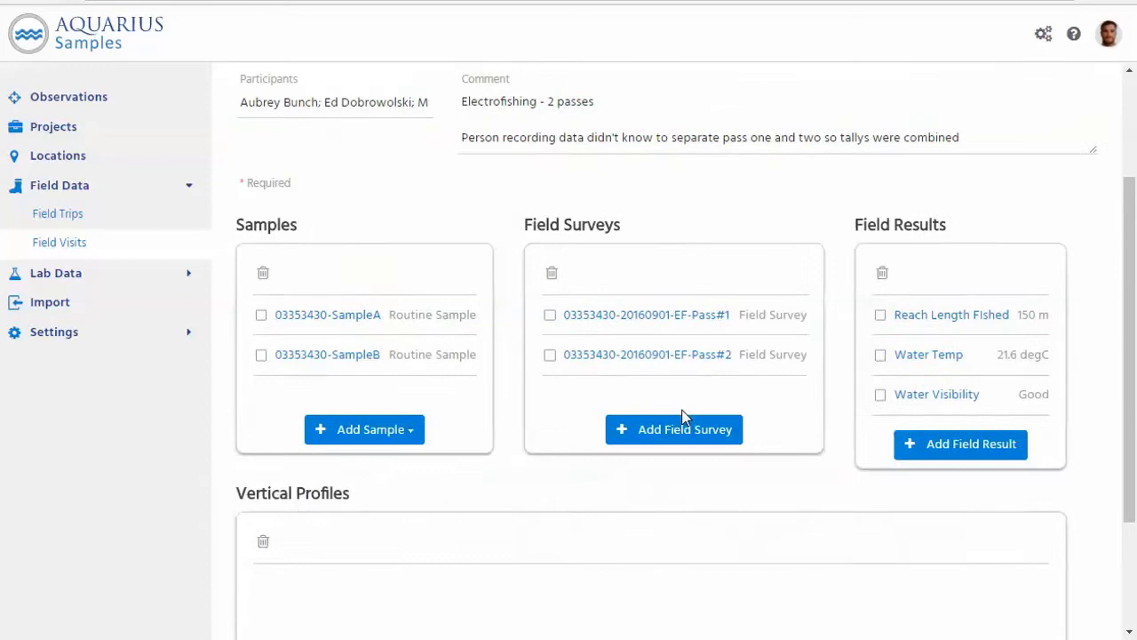
{"action": "scroll", "coordinate": [522, 471], "scroll_direction": "up", "scroll_amount": 2}
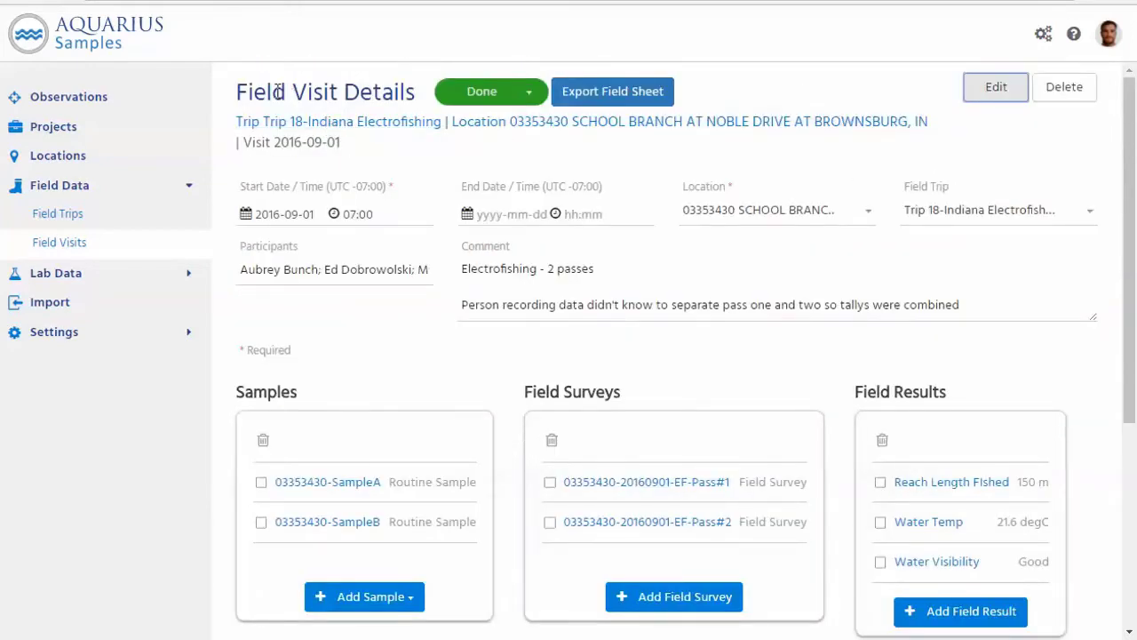
{"action": "left_click_drag", "start_coordinate": [242, 89], "coordinate": [415, 89]}
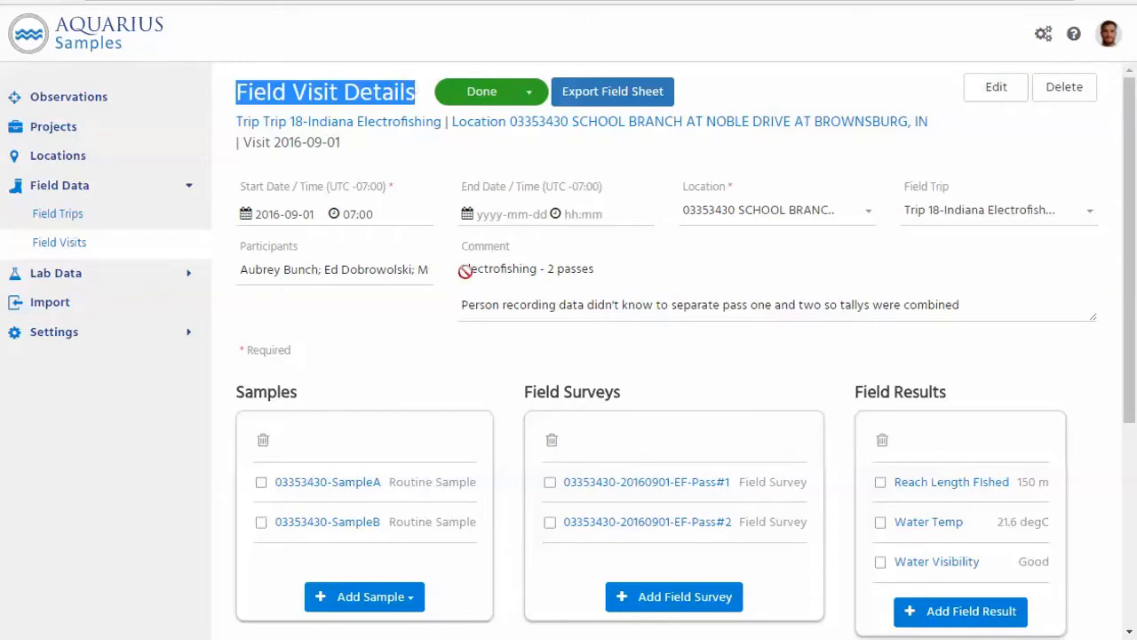
{"action": "left_click", "coordinate": [559, 358]}
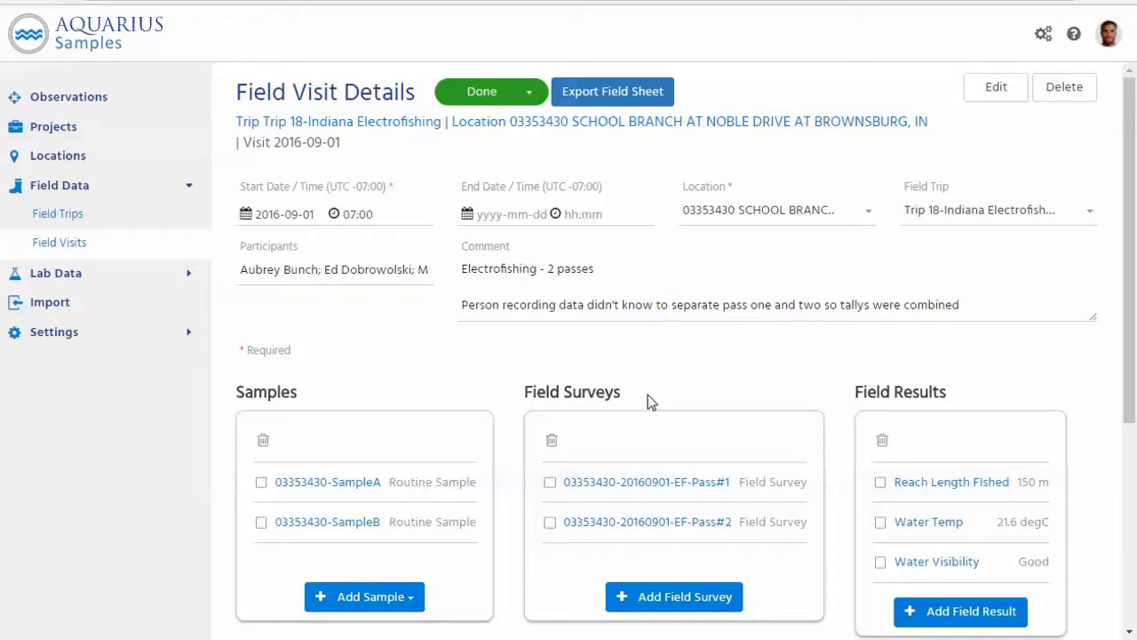
- Open the EF-Pass#1 survey and view its Bluegill specimen (abundance 26 #/event)
{"action": "left_click", "coordinate": [627, 485]}
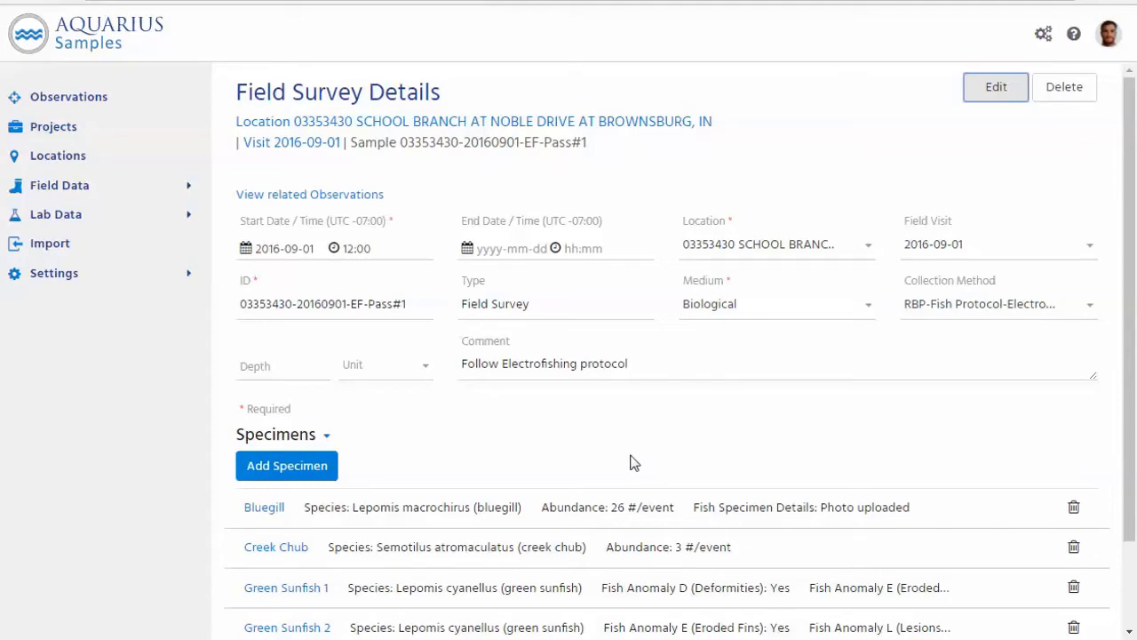
{"action": "scroll", "coordinate": [492, 458], "scroll_direction": "down", "scroll_amount": 1}
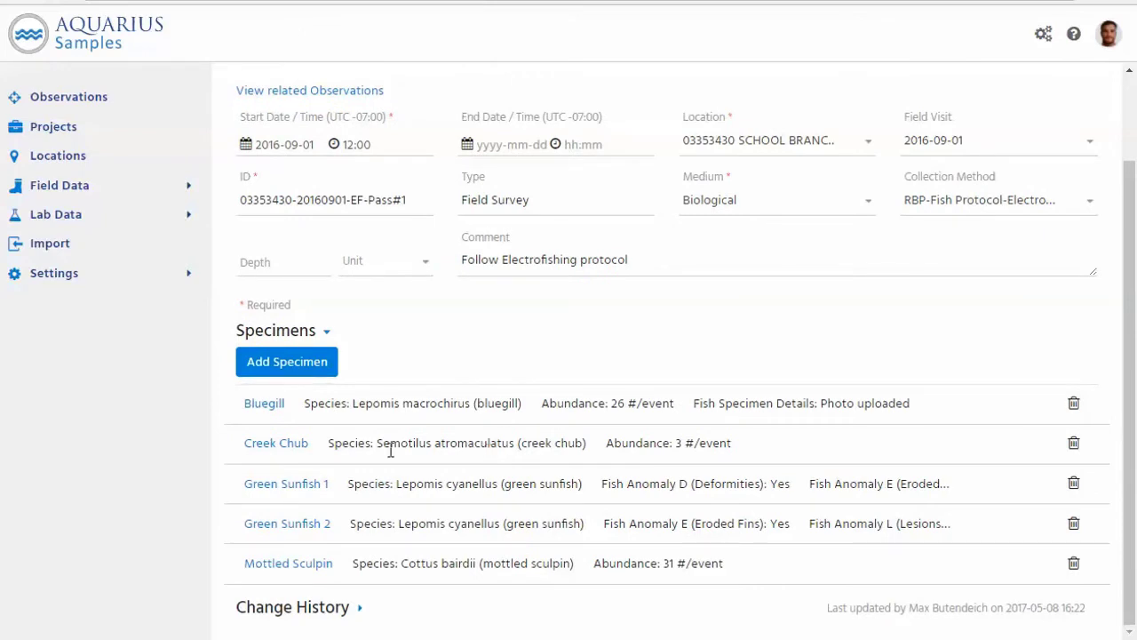
{"action": "left_click", "coordinate": [271, 410]}
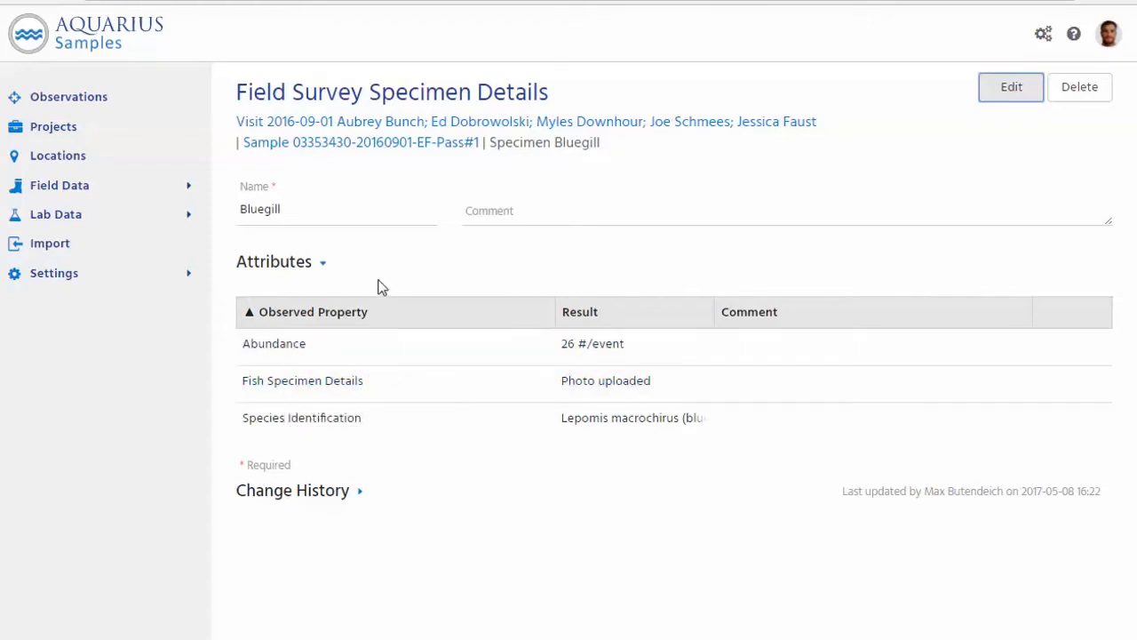
- Return to the 2016-09-01 field visit and expand its Attachments list
{"action": "left_click", "coordinate": [375, 125]}
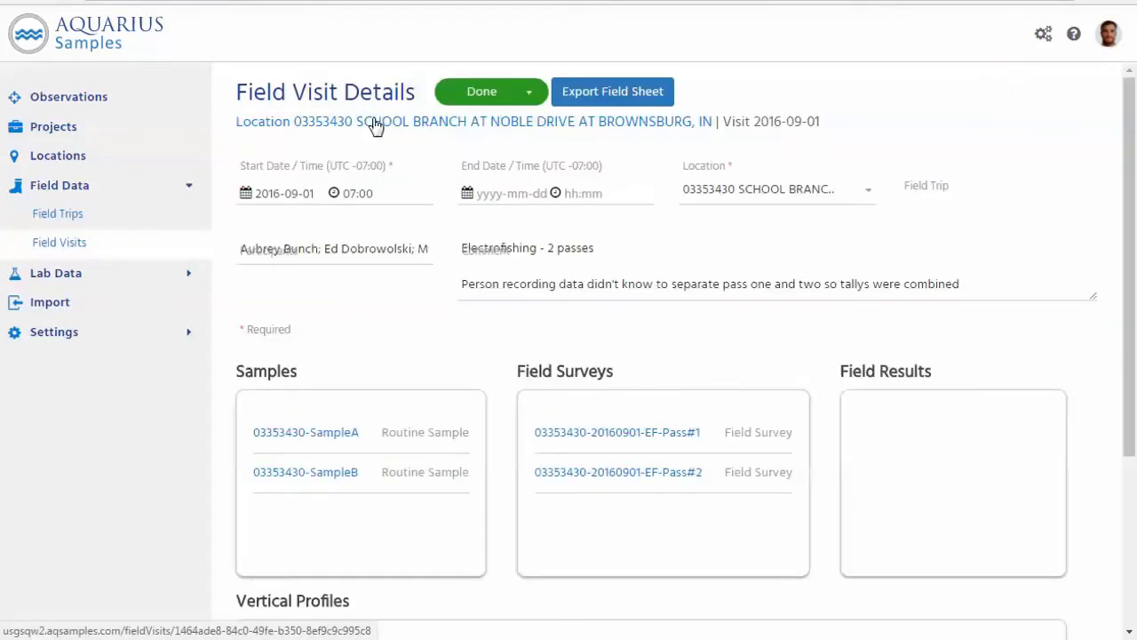
{"action": "scroll", "coordinate": [460, 407], "scroll_direction": "down", "scroll_amount": 4}
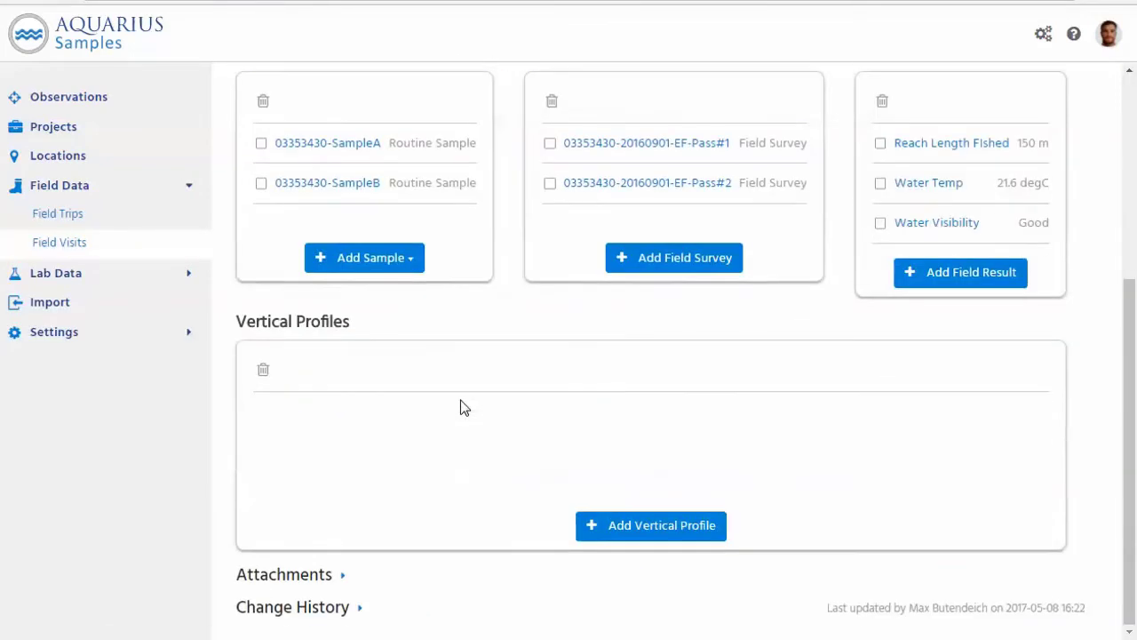
{"action": "left_click", "coordinate": [345, 579]}
{"action": "scroll", "coordinate": [347, 581], "scroll_direction": "down", "scroll_amount": 1}
{"action": "scroll", "coordinate": [347, 581], "scroll_direction": "down", "scroll_amount": 3}
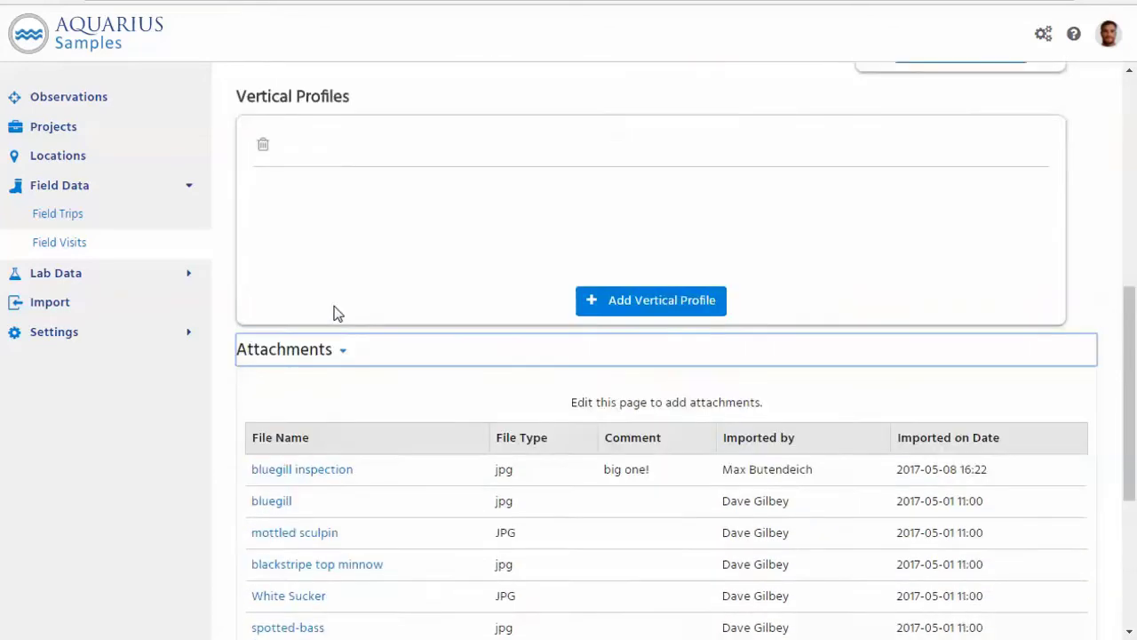
{"action": "scroll", "coordinate": [337, 312], "scroll_direction": "up", "scroll_amount": 2}
- Download and view the bluegill inspection.jpg photo, then close it
{"action": "left_click", "coordinate": [323, 487]}
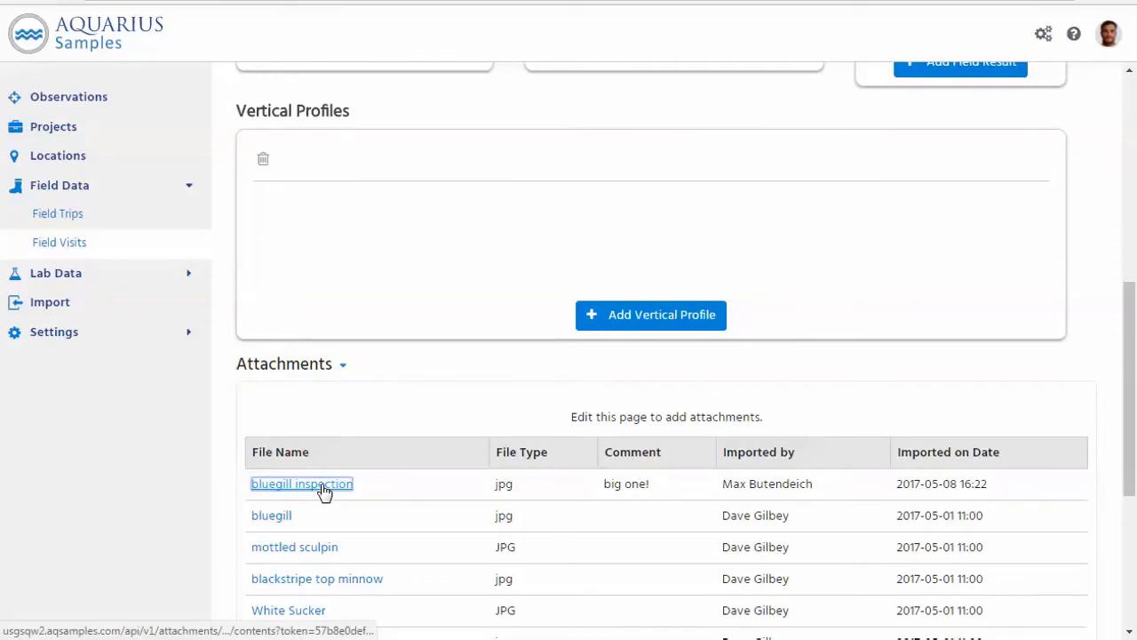
{"action": "left_click", "coordinate": [134, 623]}
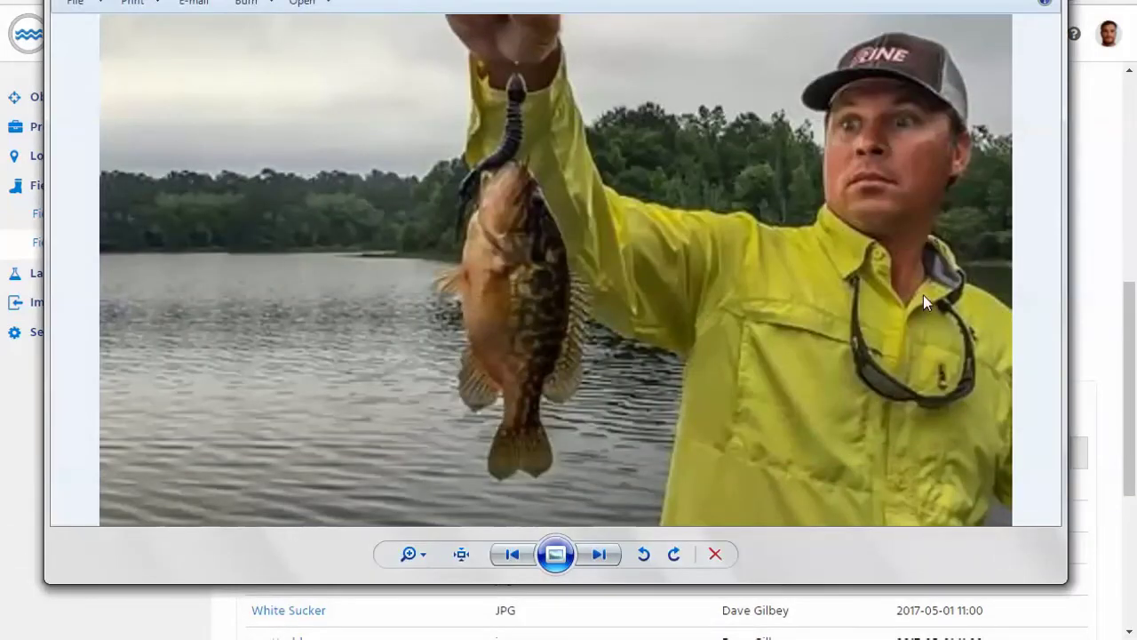
{"action": "left_click", "coordinate": [1046, 0]}
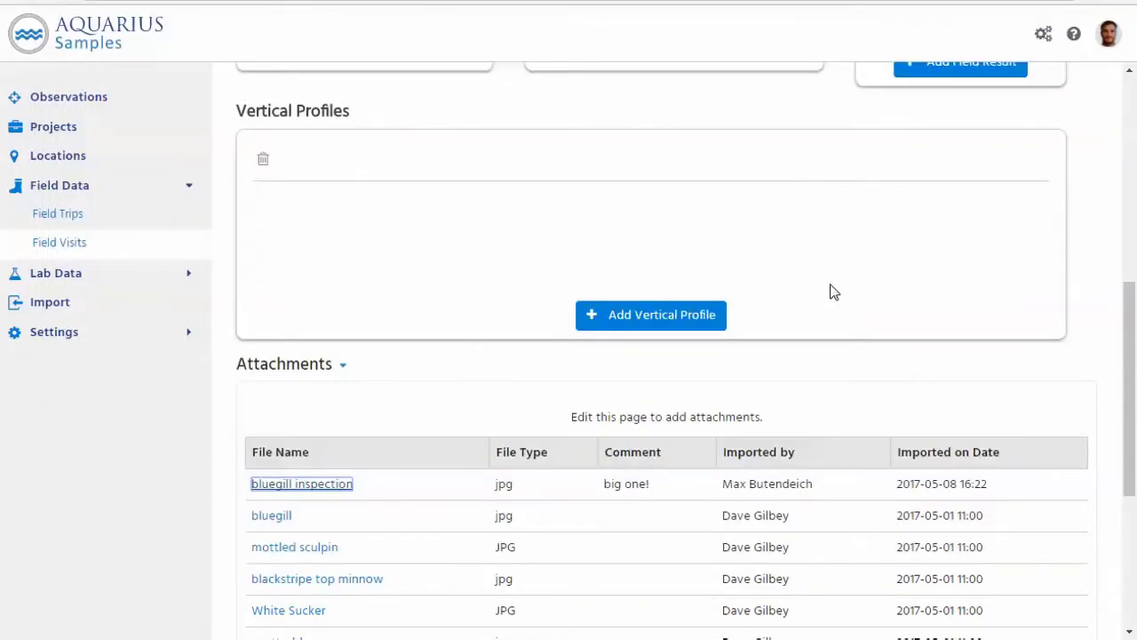
{"action": "scroll", "coordinate": [883, 358], "scroll_direction": "up", "scroll_amount": 5}
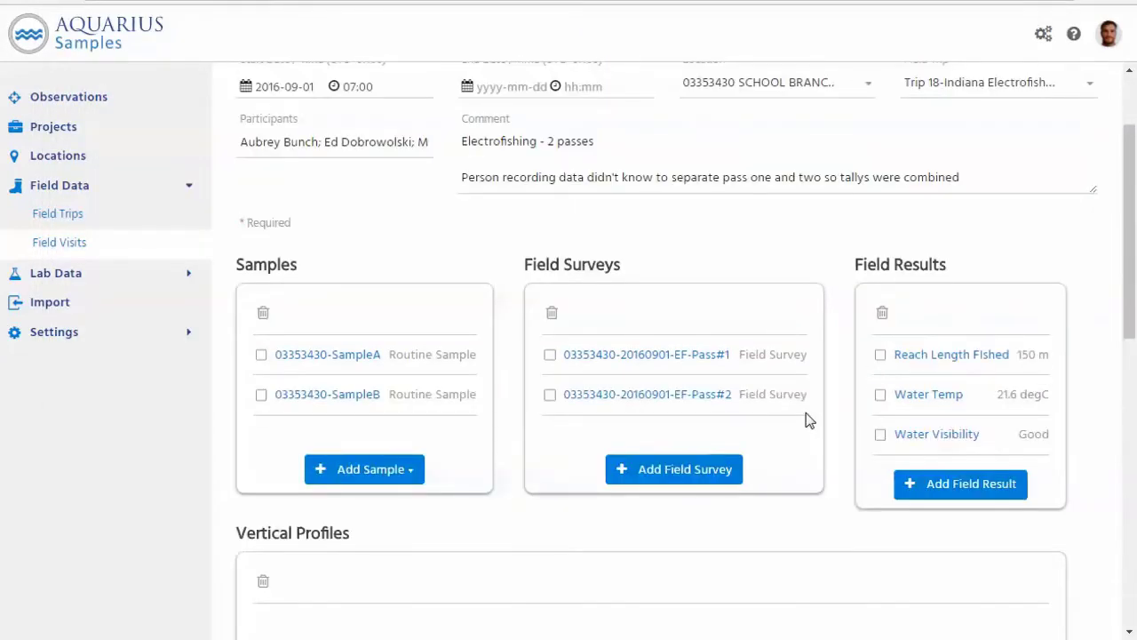
{"action": "scroll", "coordinate": [804, 423], "scroll_direction": "up", "scroll_amount": 2}
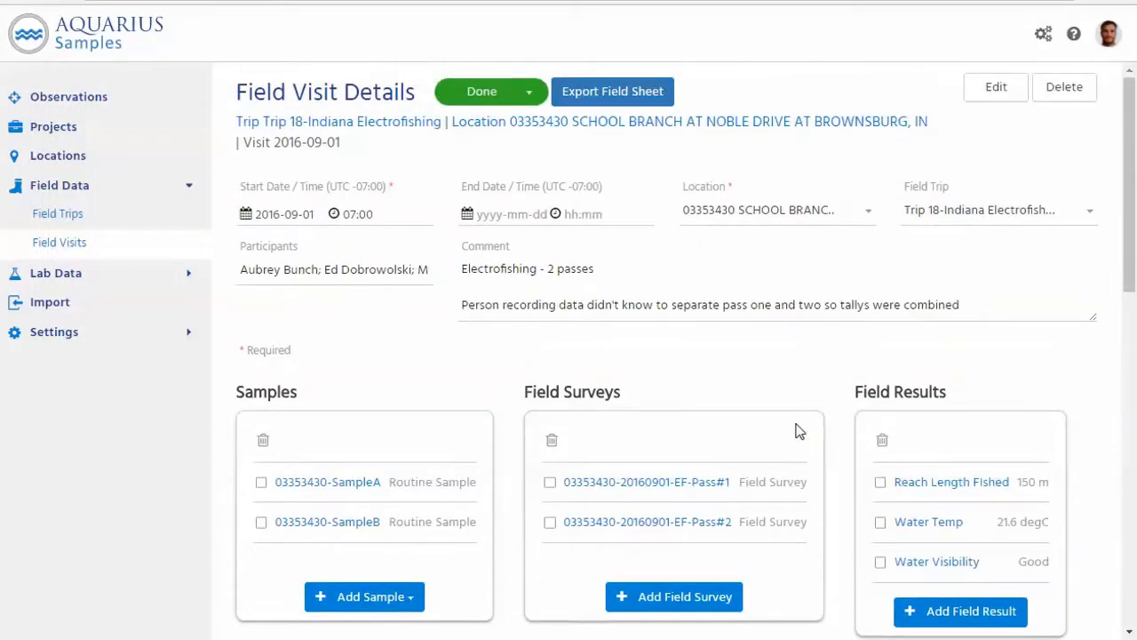
- Open the EF-Pass#1 survey's Green Sunfish 1 specimen, showing deformities, lesions and tumor marked Yes
{"action": "left_click", "coordinate": [674, 485]}
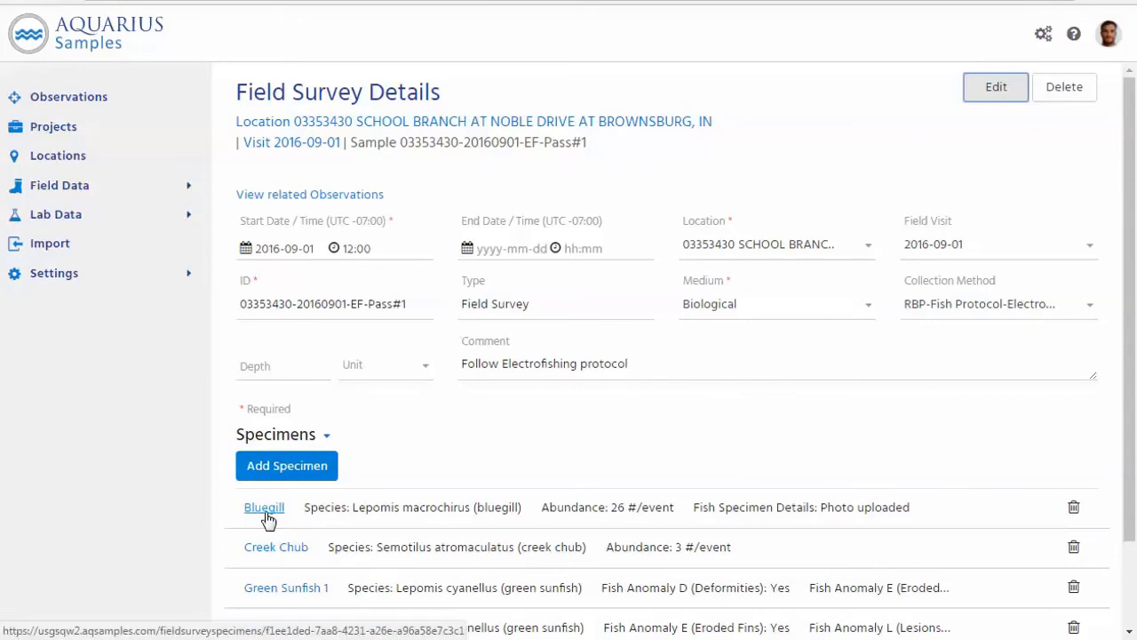
{"action": "scroll", "coordinate": [275, 511], "scroll_direction": "down", "scroll_amount": 2}
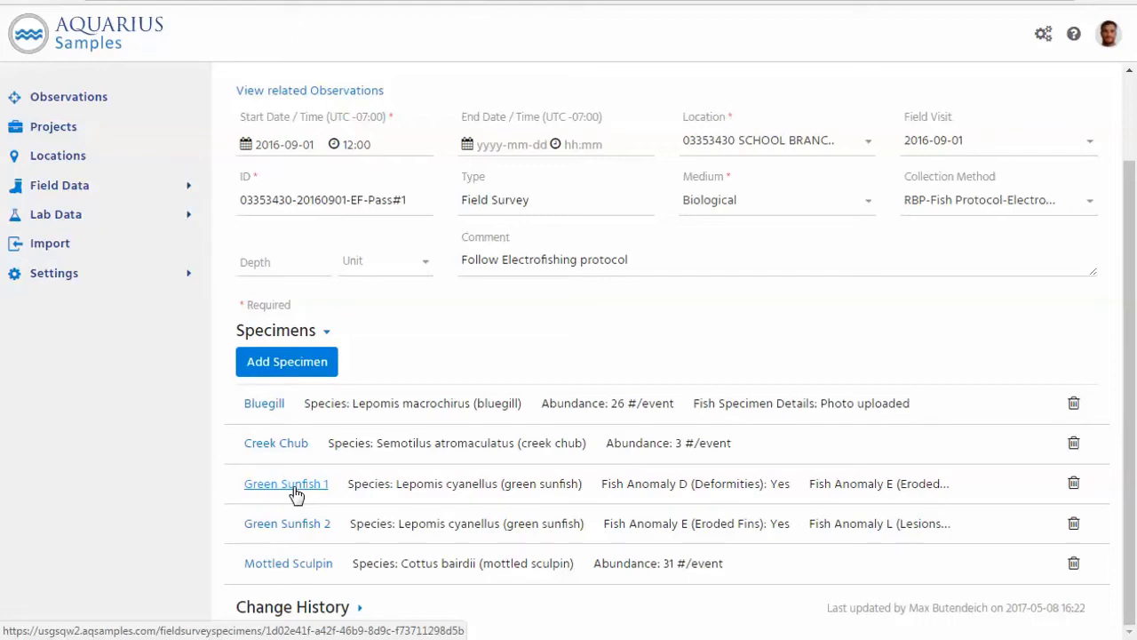
{"action": "left_click", "coordinate": [293, 486]}
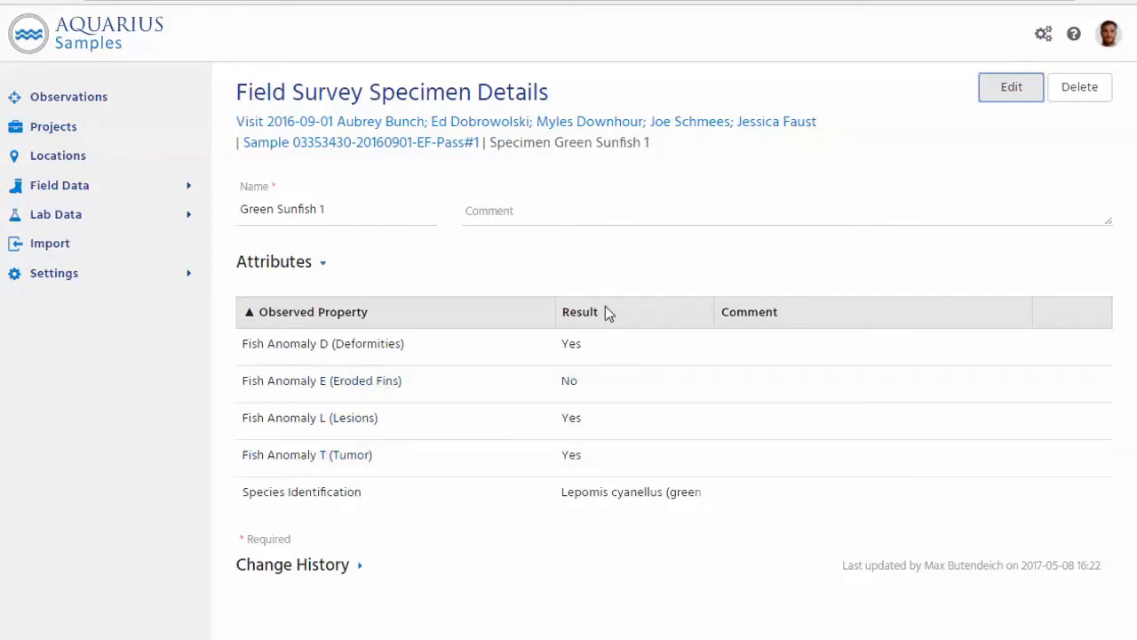
- Go back to the Pass#1 survey sample and inspect the Green Sunfish 1 specimen row
{"action": "left_click", "coordinate": [403, 145]}
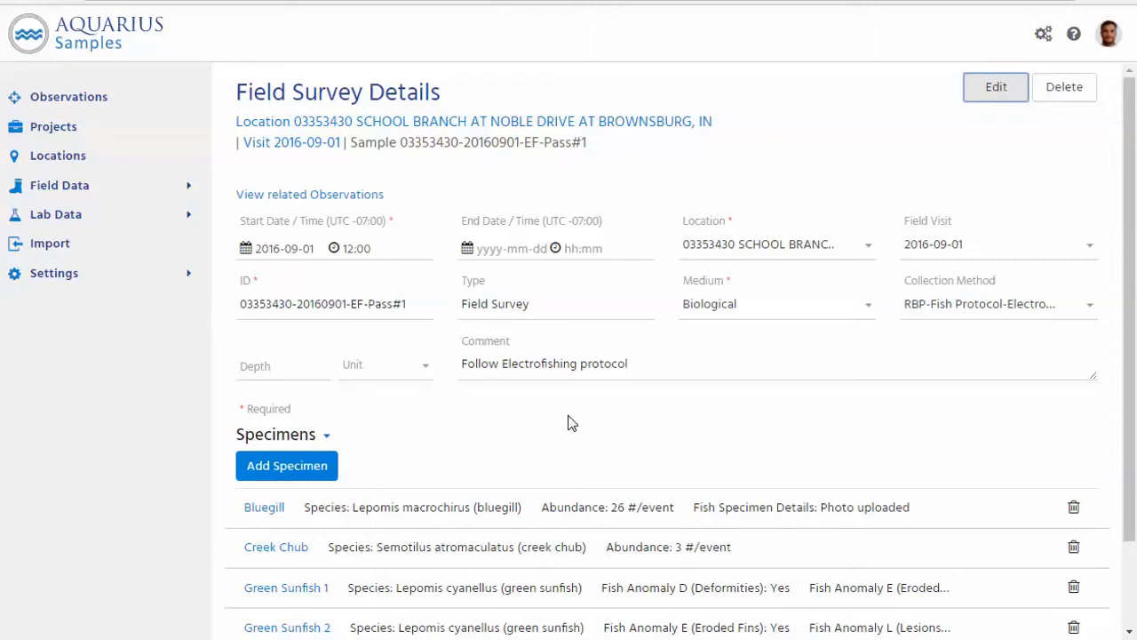
{"action": "scroll", "coordinate": [568, 423], "scroll_direction": "down", "scroll_amount": 2}
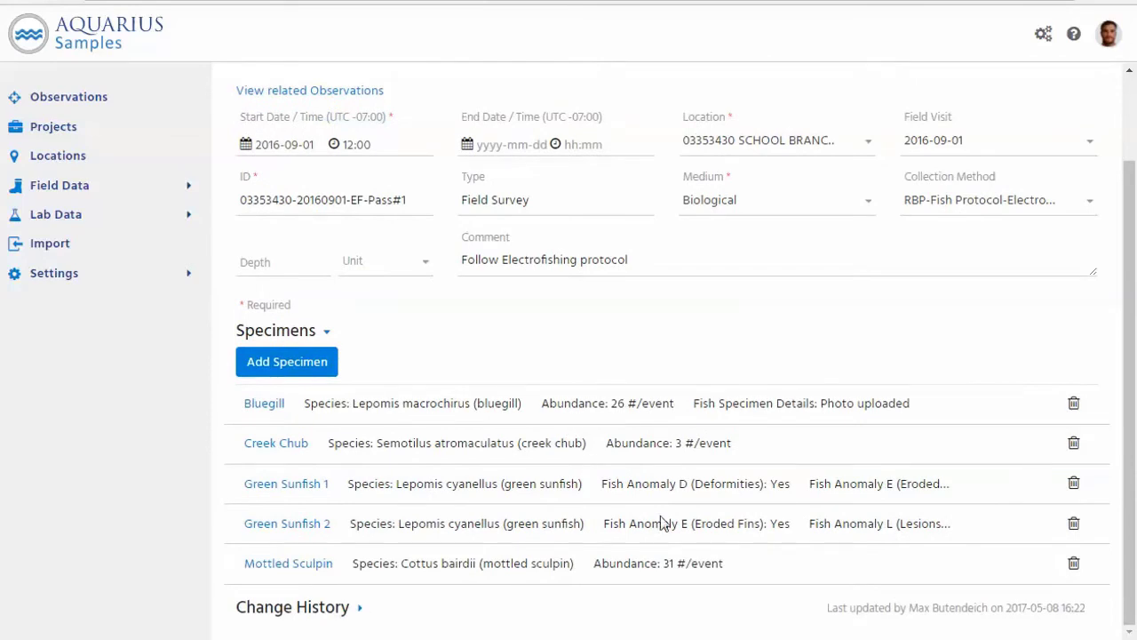
{"action": "triple_click", "coordinate": [782, 484]}
{"action": "left_click", "coordinate": [781, 486]}
{"action": "scroll", "coordinate": [642, 340], "scroll_direction": "up", "scroll_amount": 3}
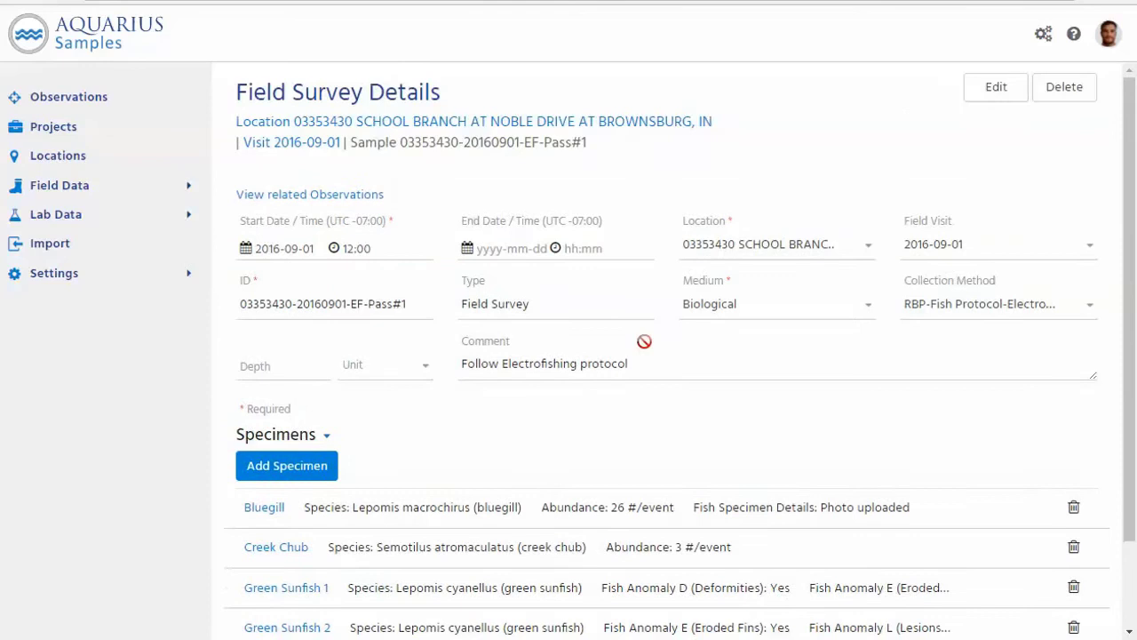
- Return to the 2016-09-01 field visit and check Water Visibility is Good
{"action": "left_click", "coordinate": [293, 142]}
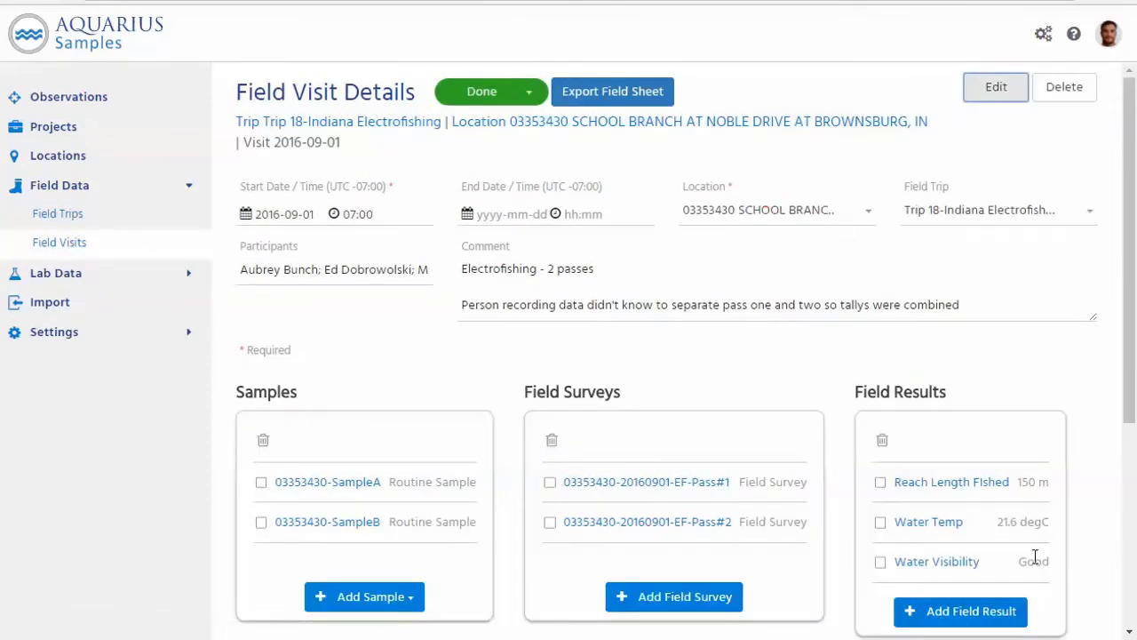
{"action": "double_click", "coordinate": [1035, 559]}
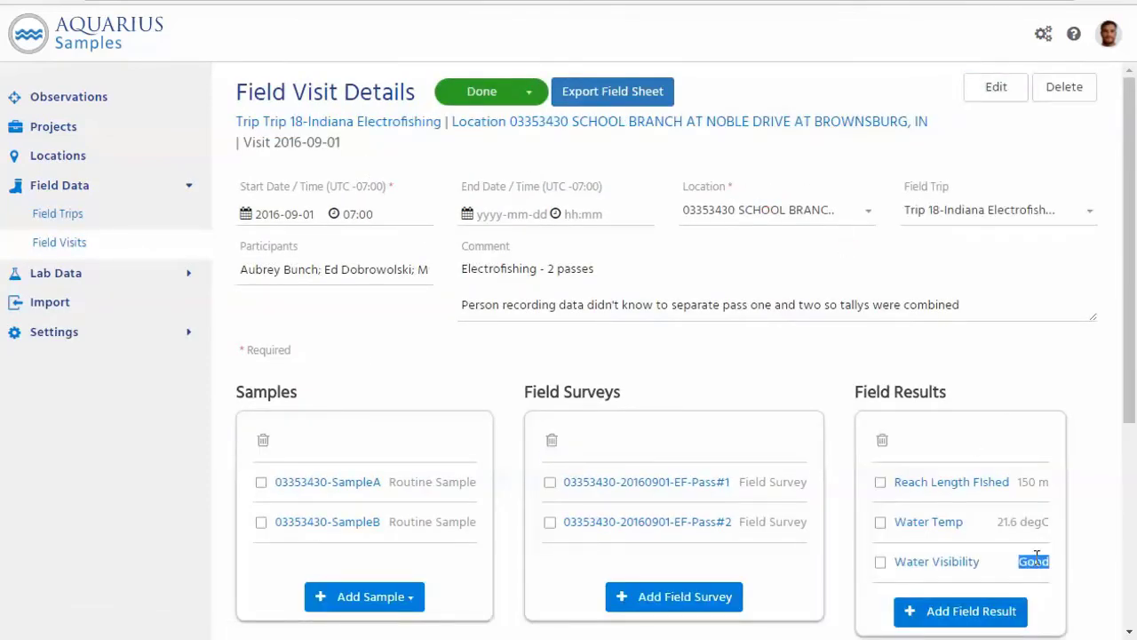
{"action": "left_click", "coordinate": [1036, 557]}
- Filter all observations to the 03353420 CR750N location and the Abundance property
{"action": "left_click", "coordinate": [93, 100]}
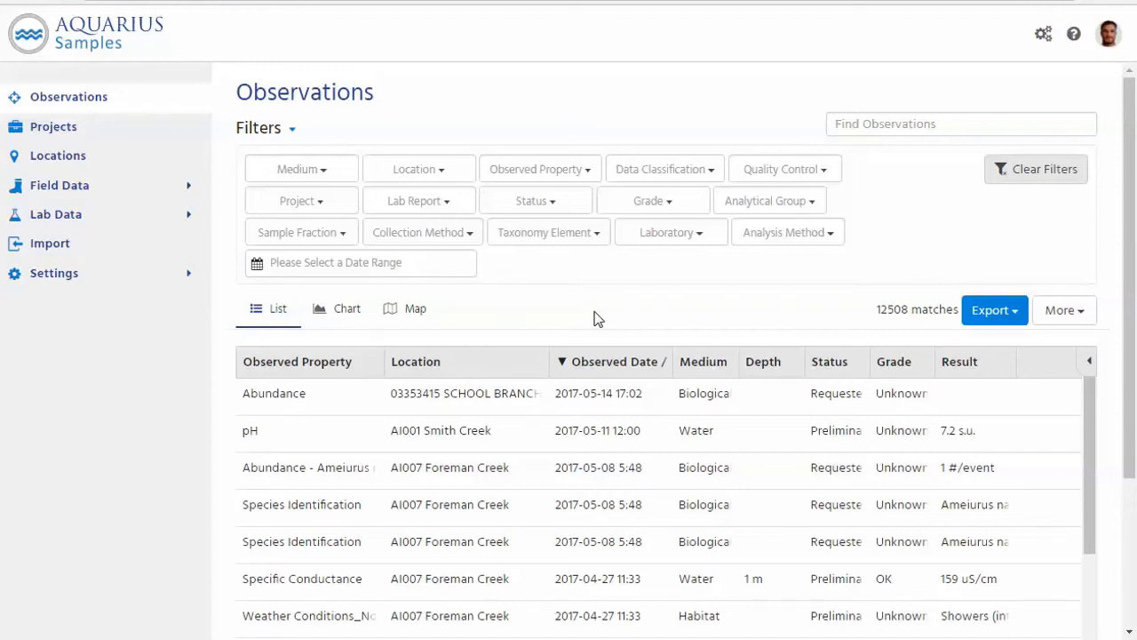
{"action": "left_click", "coordinate": [453, 181]}
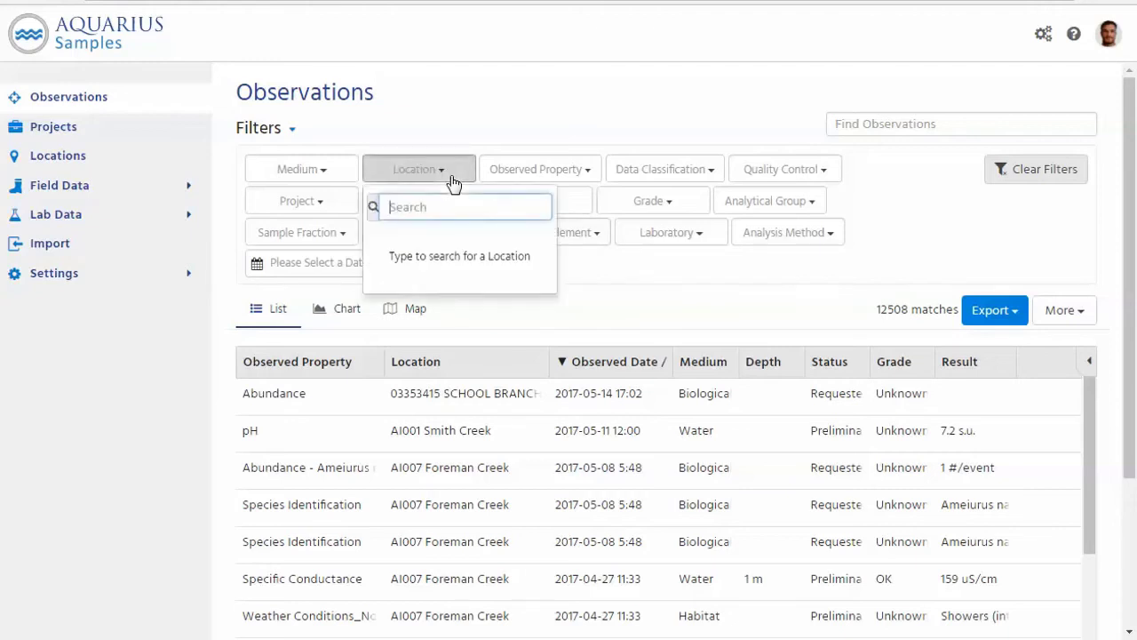
{"action": "type", "text": "33"}
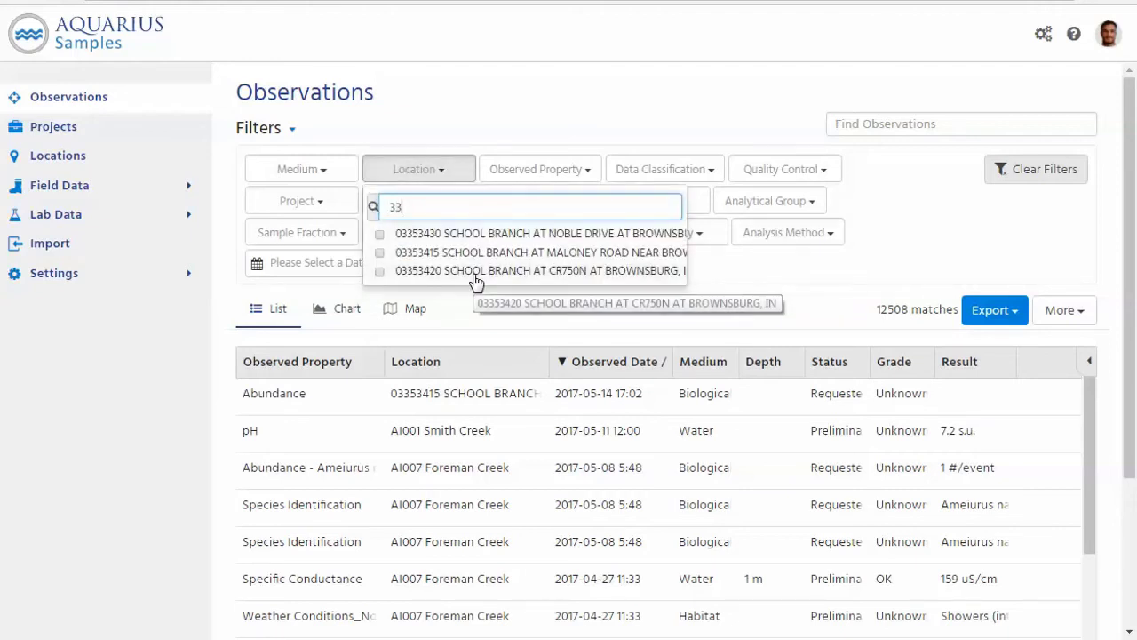
{"action": "left_click", "coordinate": [524, 271]}
{"action": "left_click", "coordinate": [759, 175]}
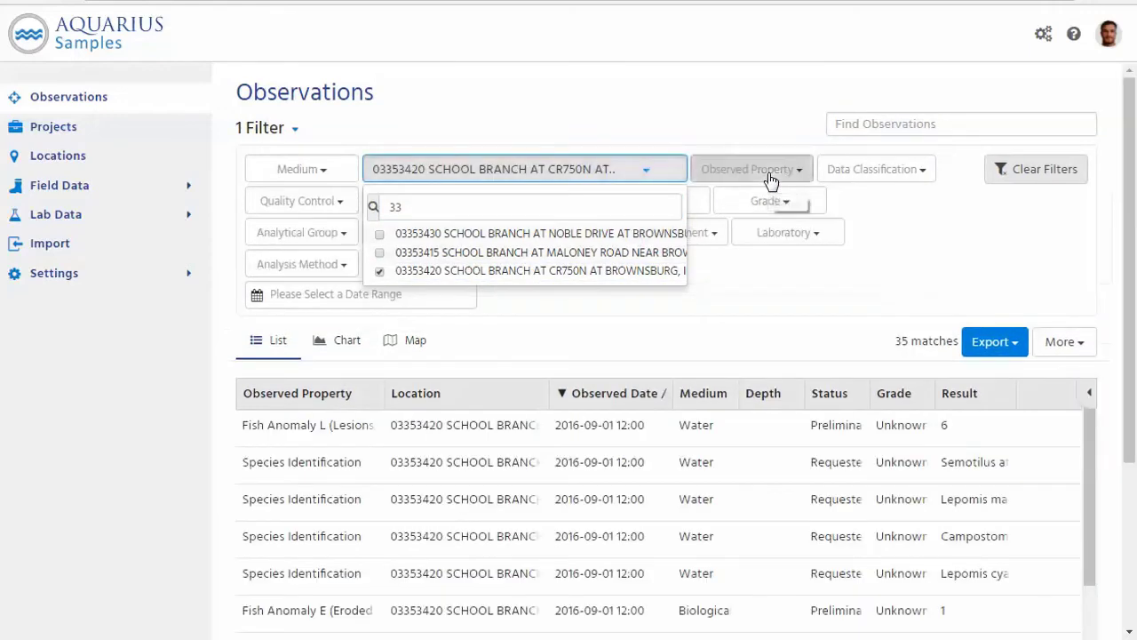
{"action": "left_click", "coordinate": [762, 277]}
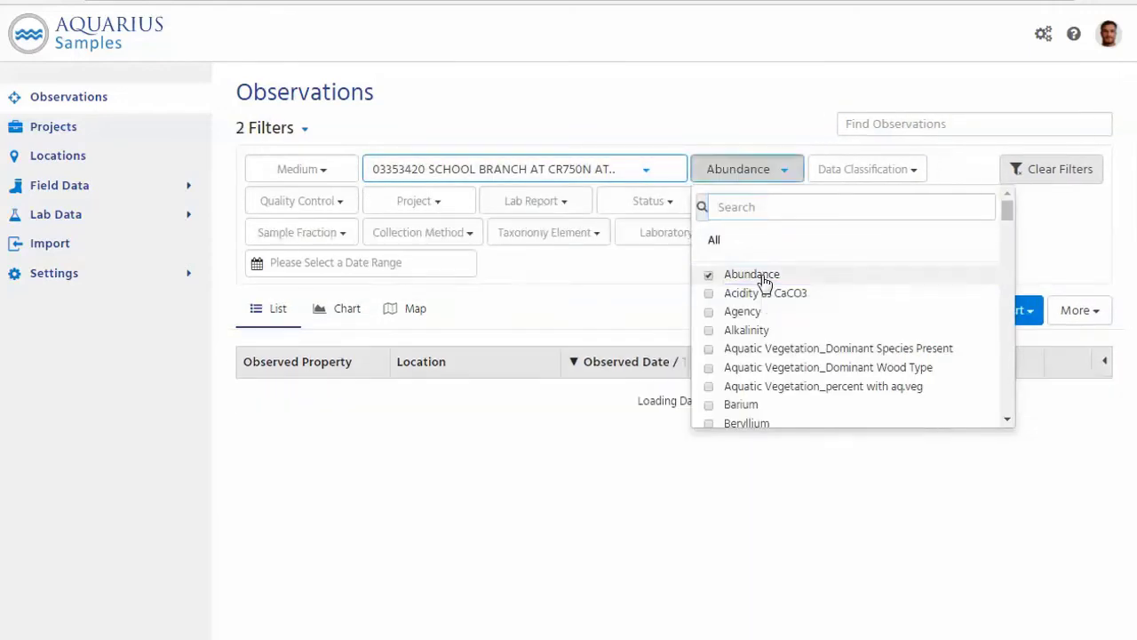
{"action": "left_click", "coordinate": [578, 300]}
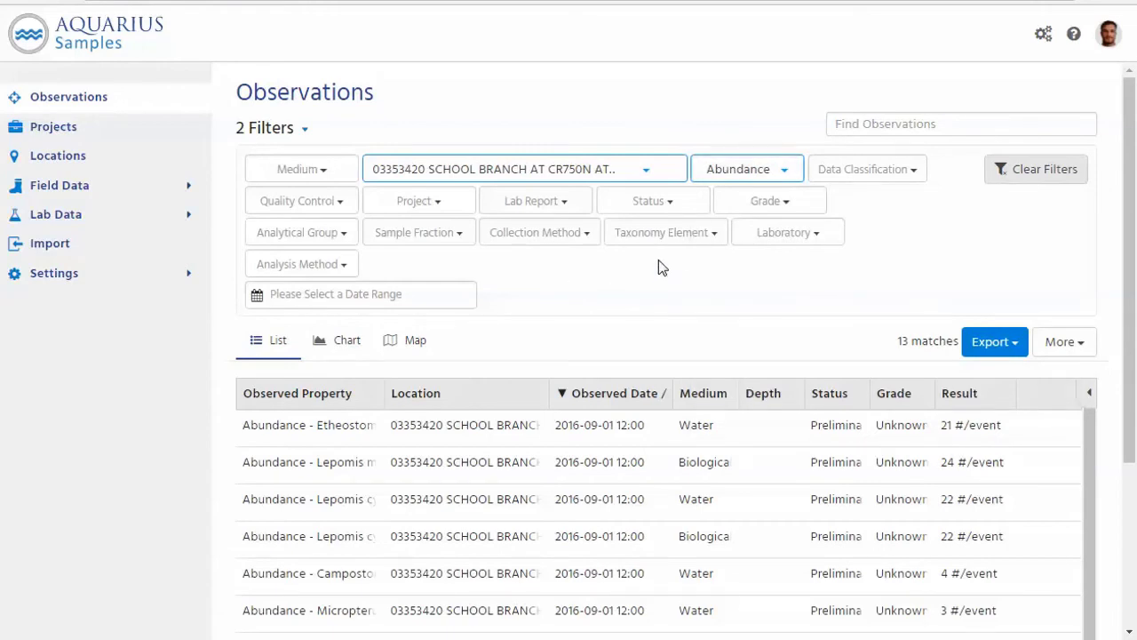
- Narrow the taxonomy filter to Lepomis macrochirus (bluegill) using the search 'blue'
{"action": "left_click", "coordinate": [684, 241]}
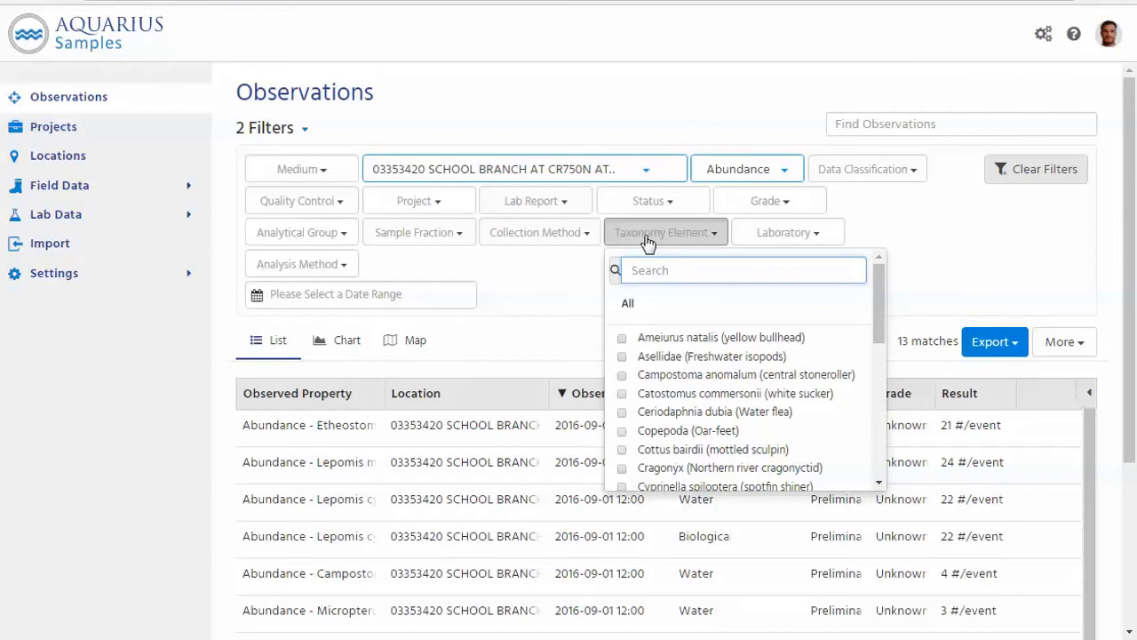
{"action": "type", "text": "blue"}
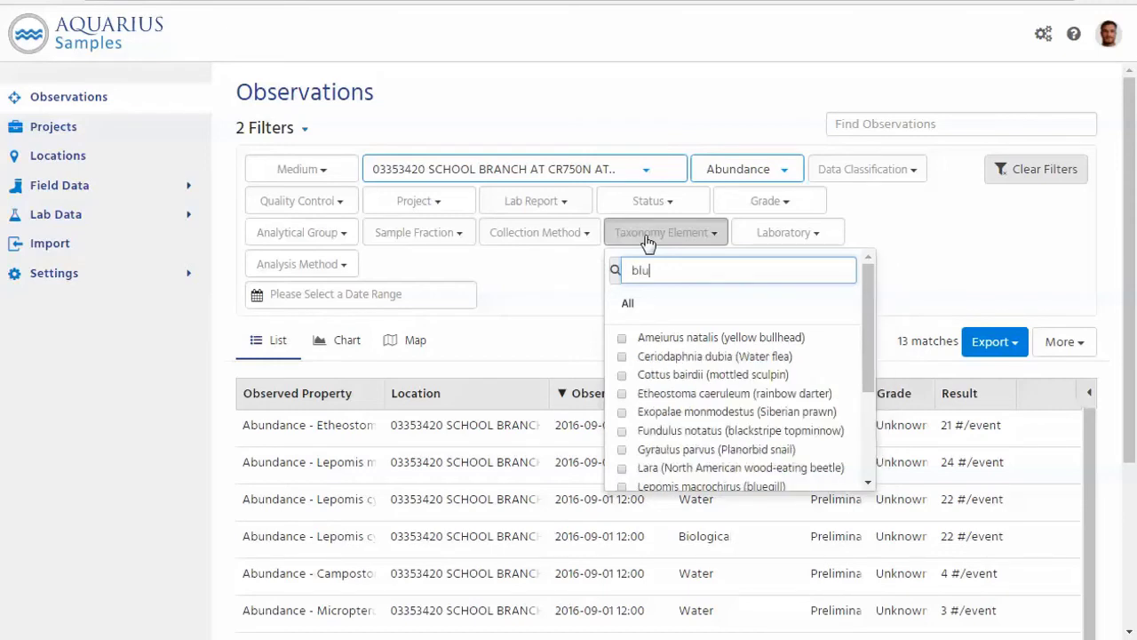
{"action": "left_click", "coordinate": [667, 339]}
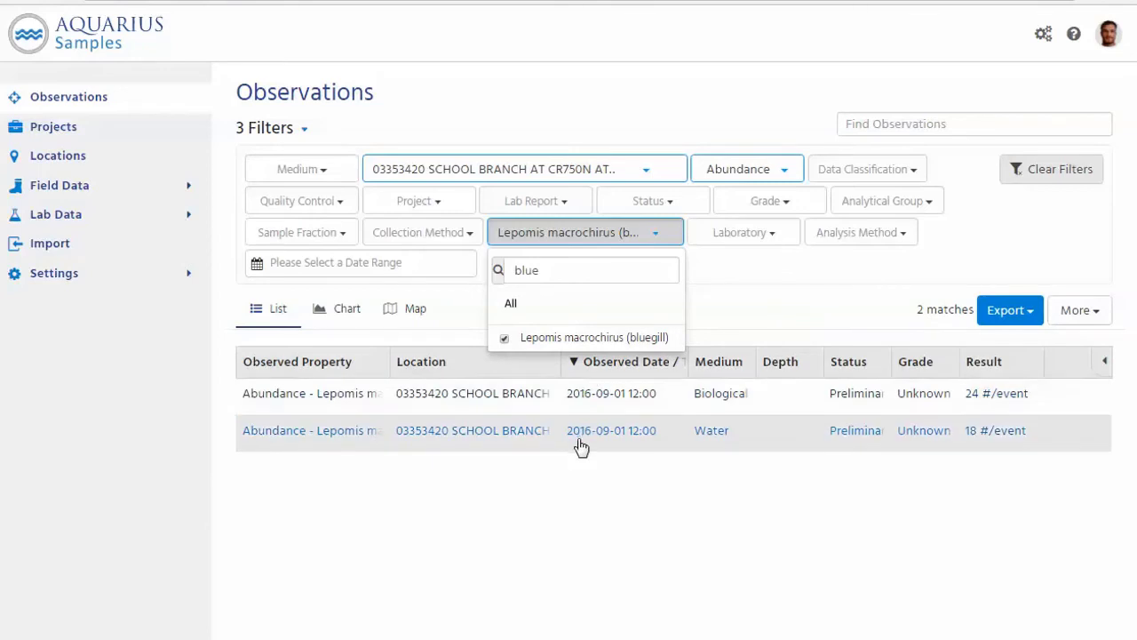
{"action": "left_click", "coordinate": [753, 304]}
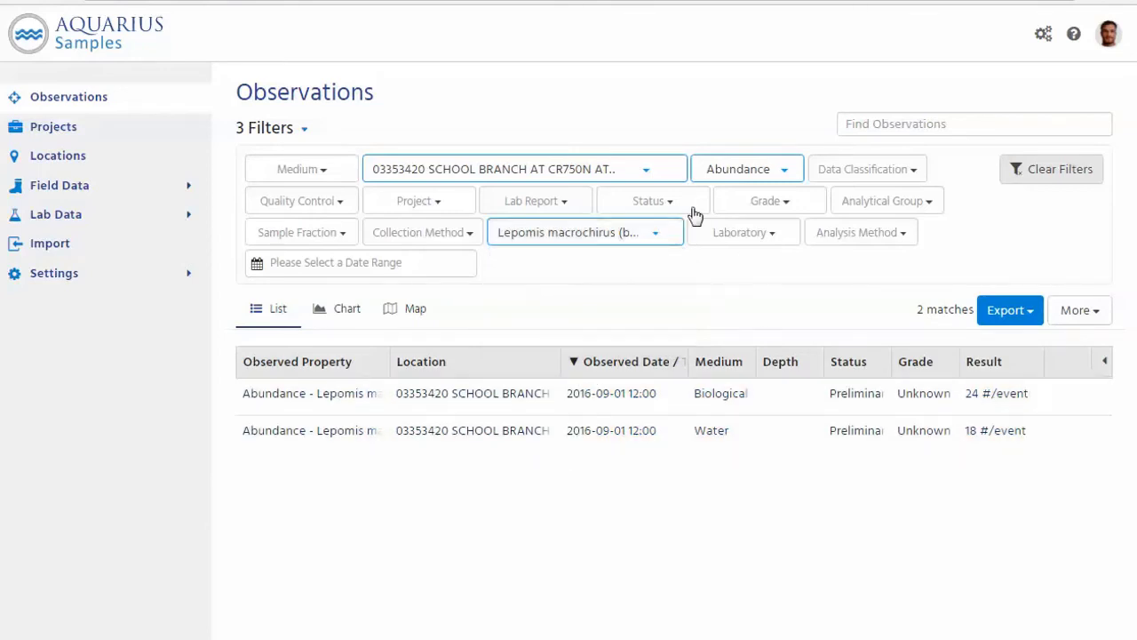
- Add AI008 Jackson Creek to the location filter, searching '008'
{"action": "left_click", "coordinate": [653, 173]}
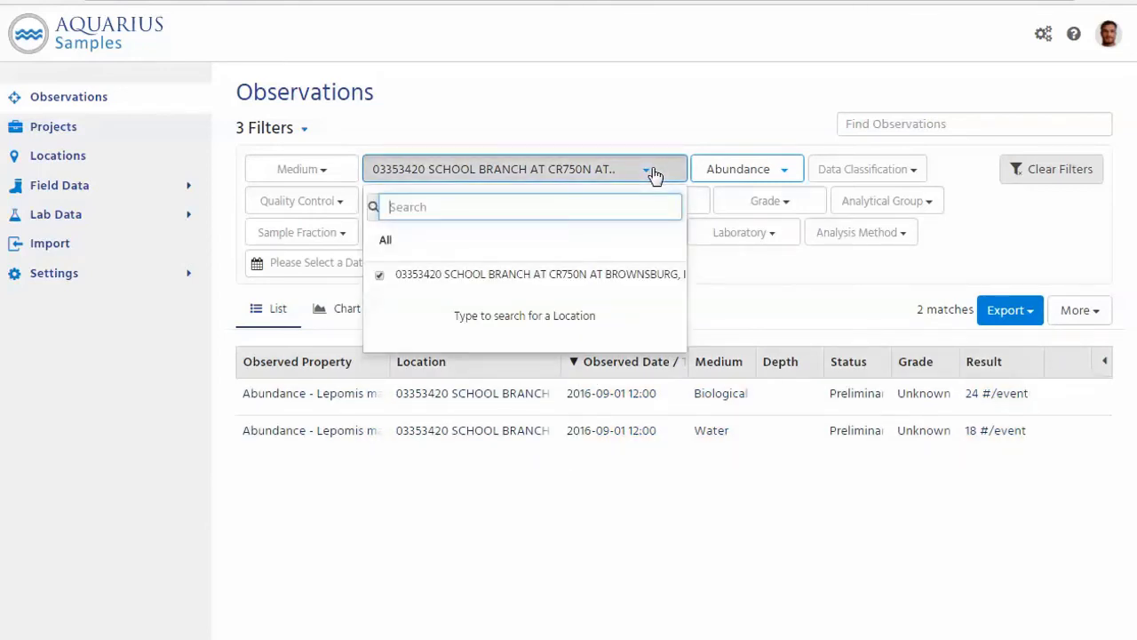
{"action": "type", "text": "008"}
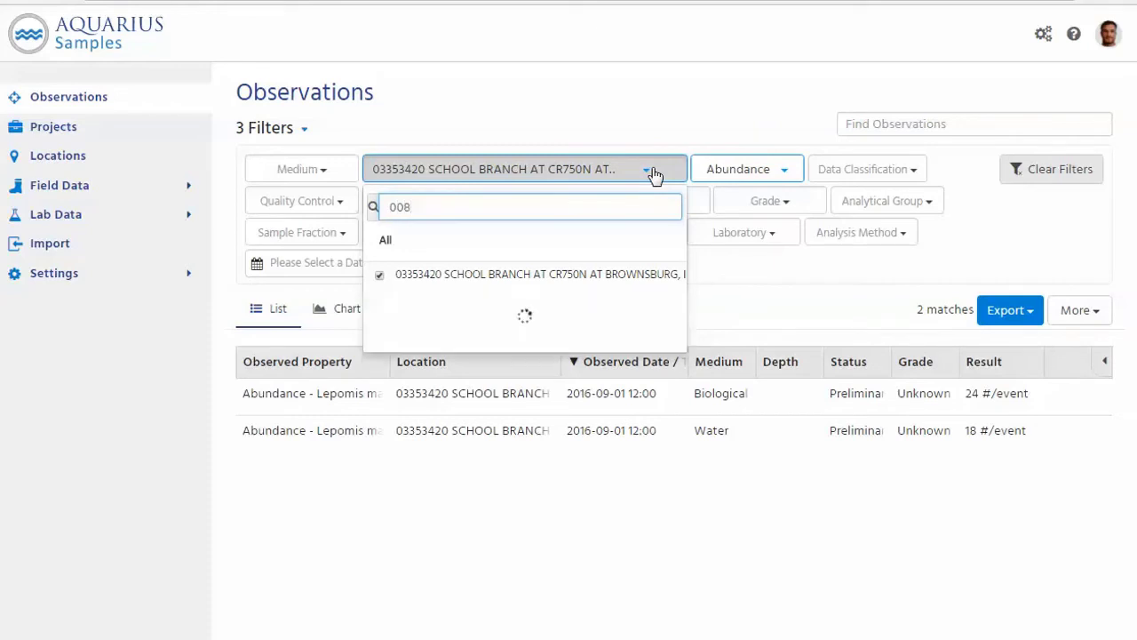
{"action": "left_click", "coordinate": [602, 298]}
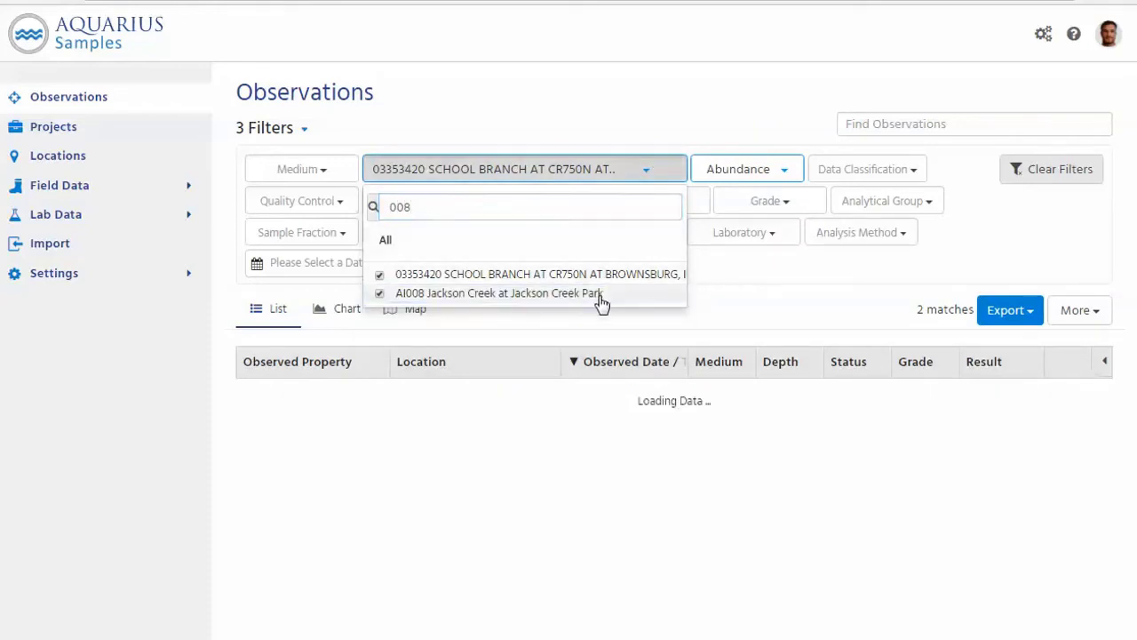
{"action": "left_click", "coordinate": [785, 318]}
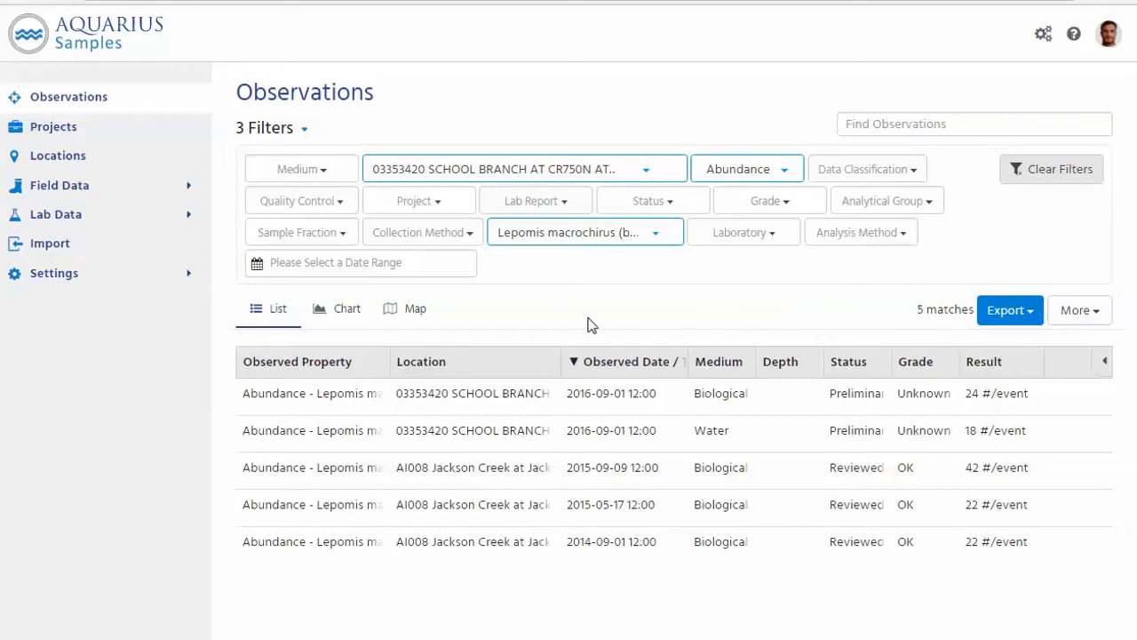
{"action": "left_click", "coordinate": [347, 311]}
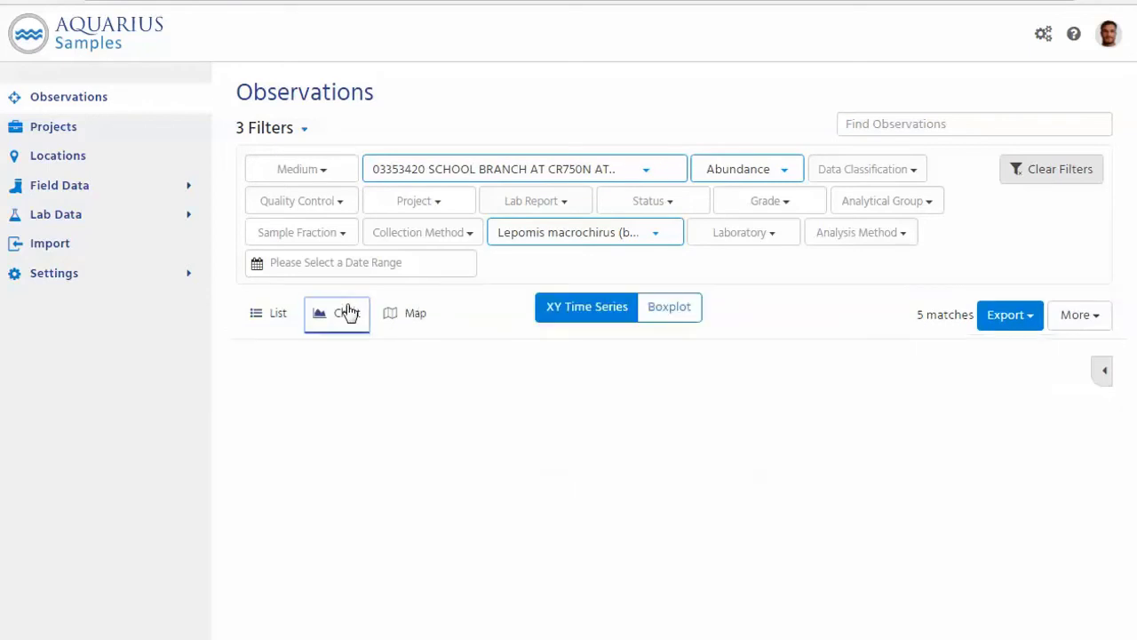
{"action": "left_click", "coordinate": [306, 129]}
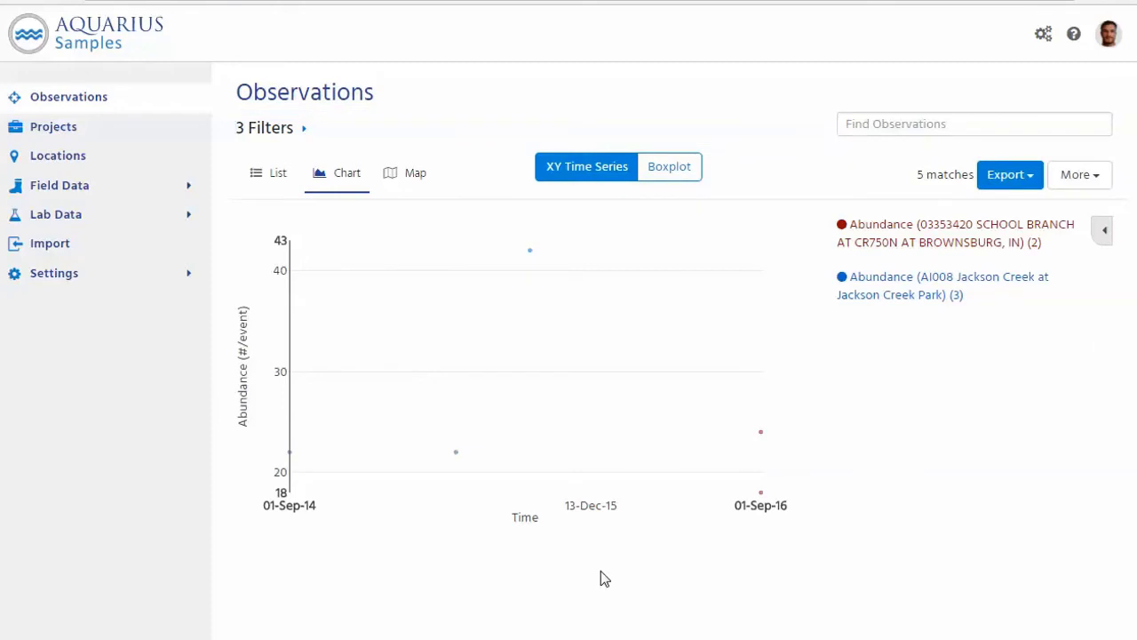
{"action": "mouse_move", "coordinate": [288, 454]}
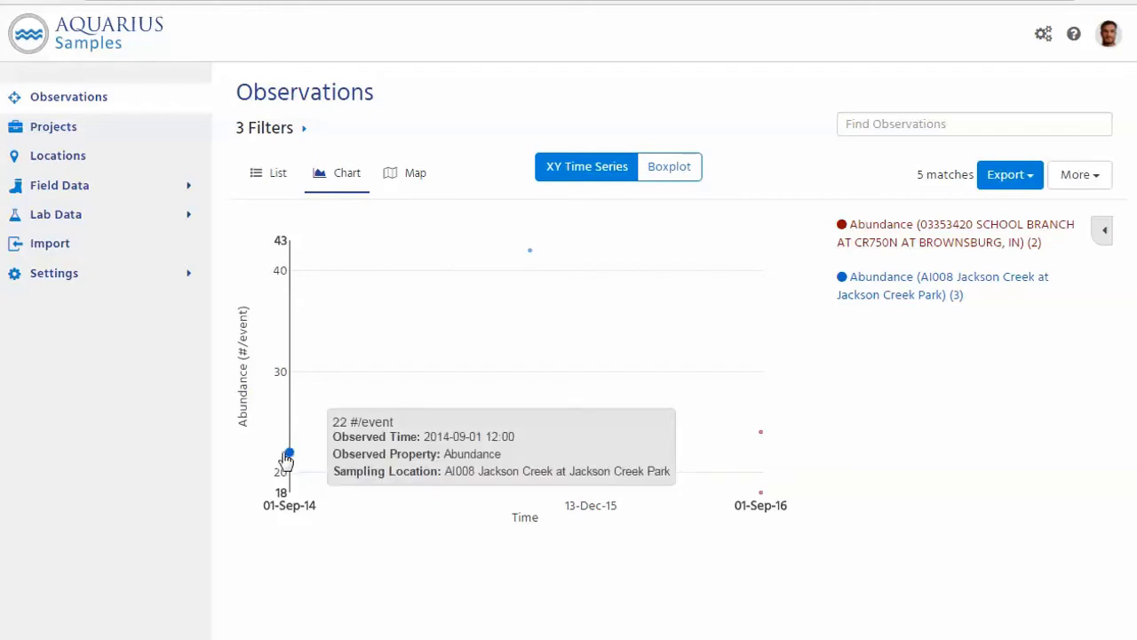
{"action": "mouse_move", "coordinate": [466, 464]}
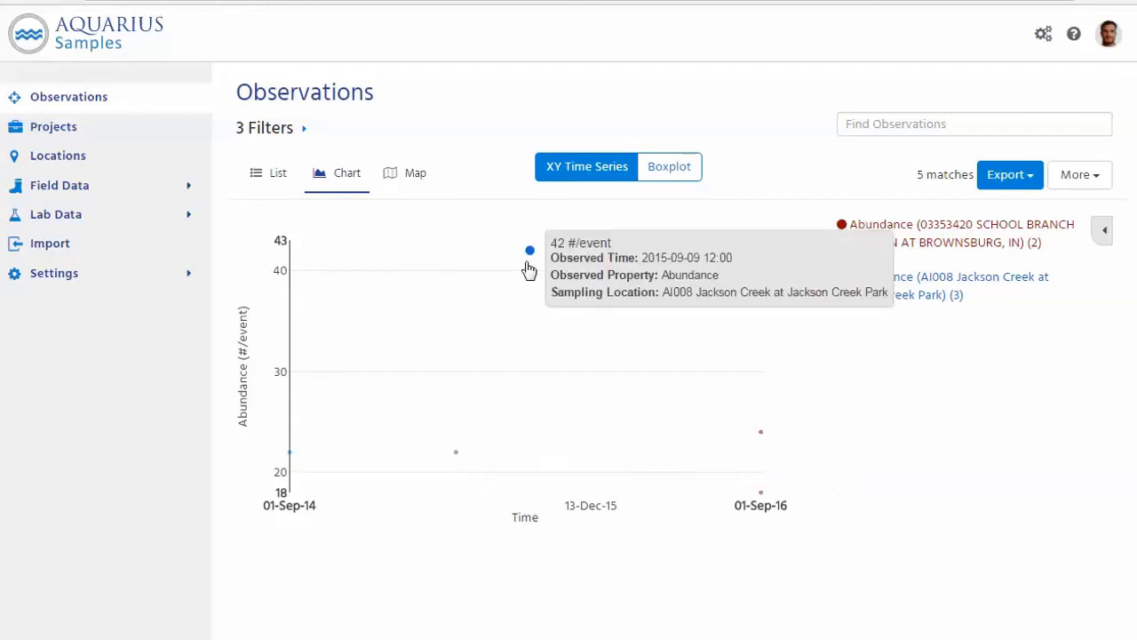
{"action": "mouse_move", "coordinate": [770, 441]}
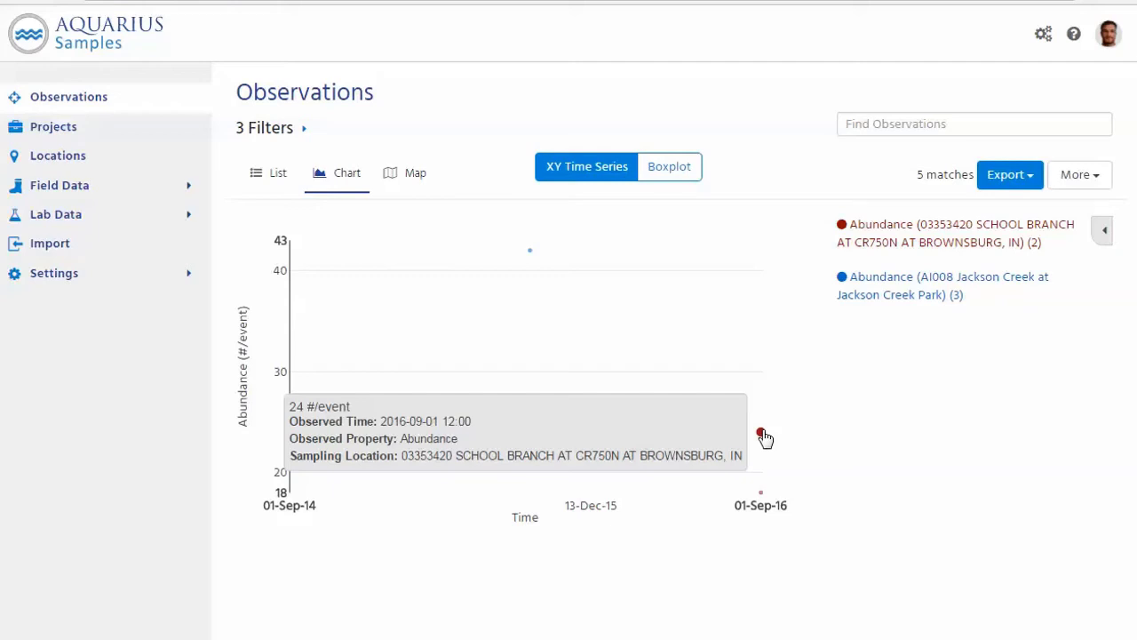
{"action": "left_click", "coordinate": [270, 174]}
{"action": "left_click", "coordinate": [306, 131]}
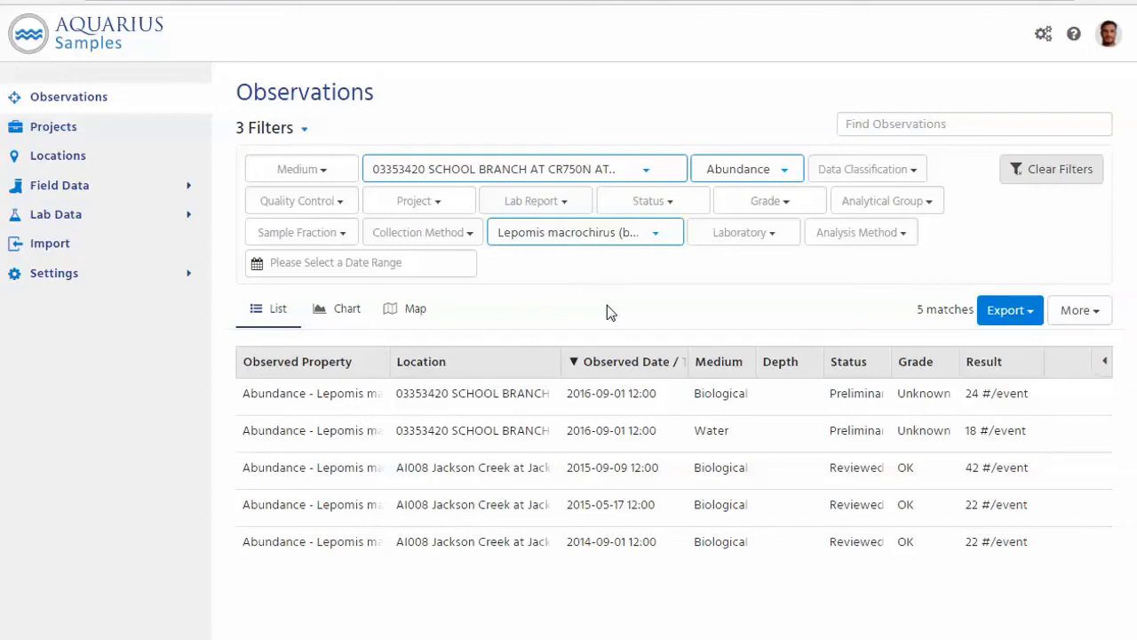
- Open the Field Trips list under Field Data and view planned Trip 17 details
{"action": "left_click", "coordinate": [190, 189]}
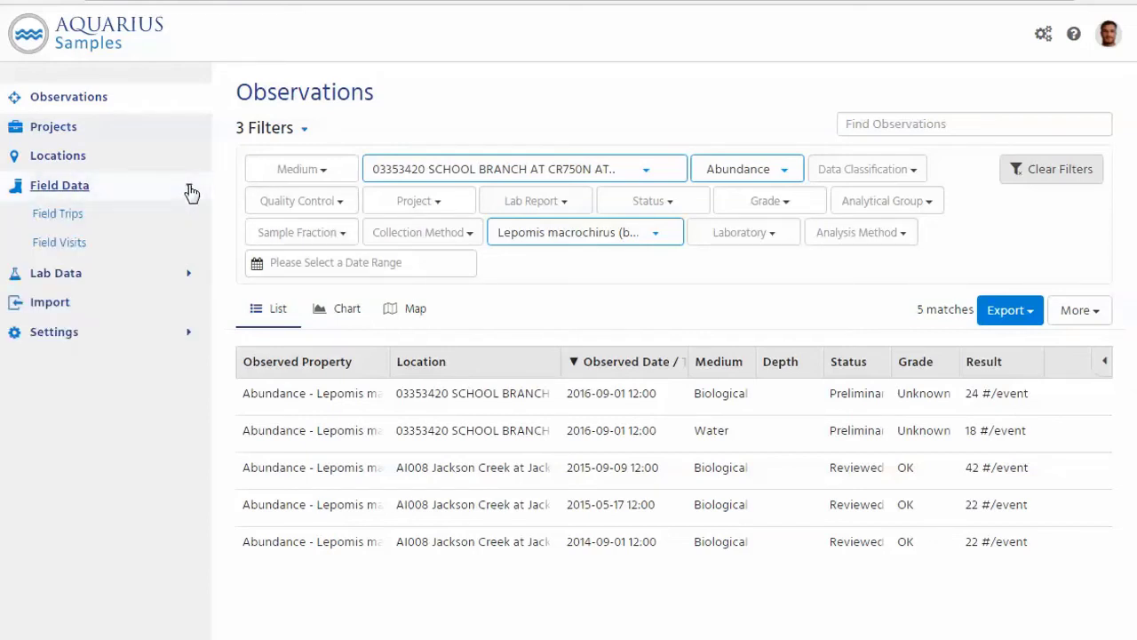
{"action": "left_click", "coordinate": [81, 218]}
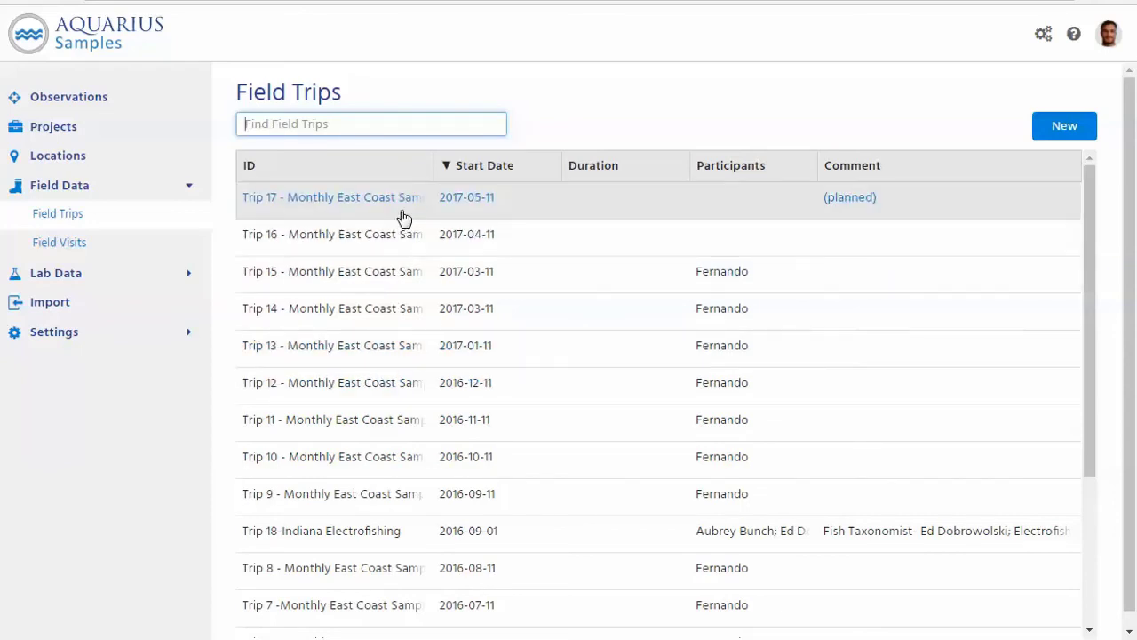
{"action": "left_click", "coordinate": [353, 199]}
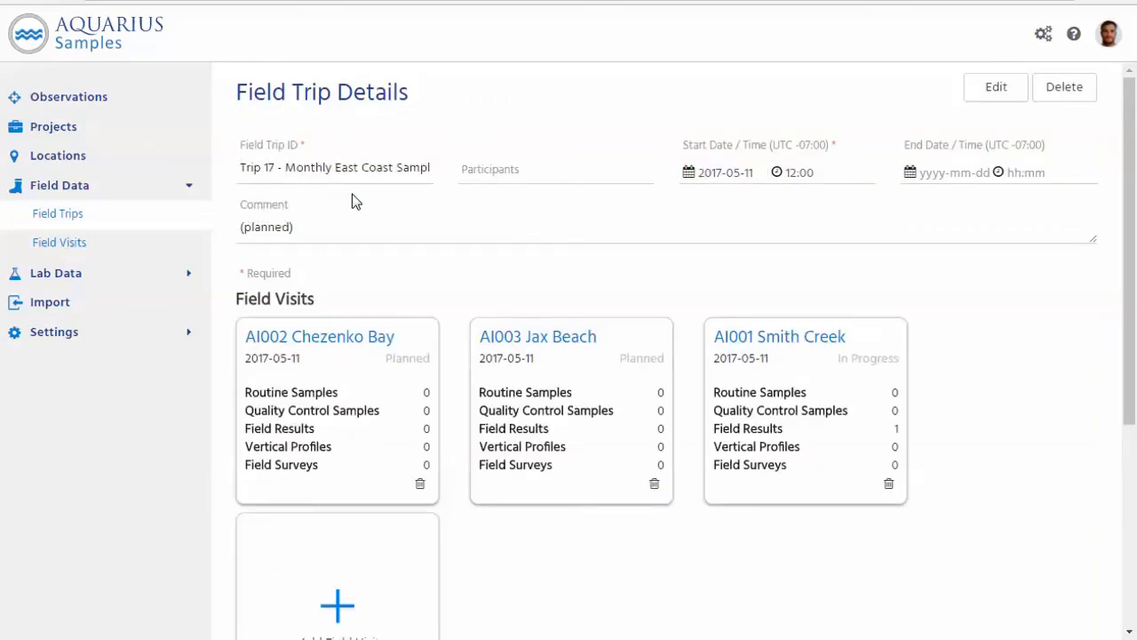
{"action": "double_click", "coordinate": [413, 355]}
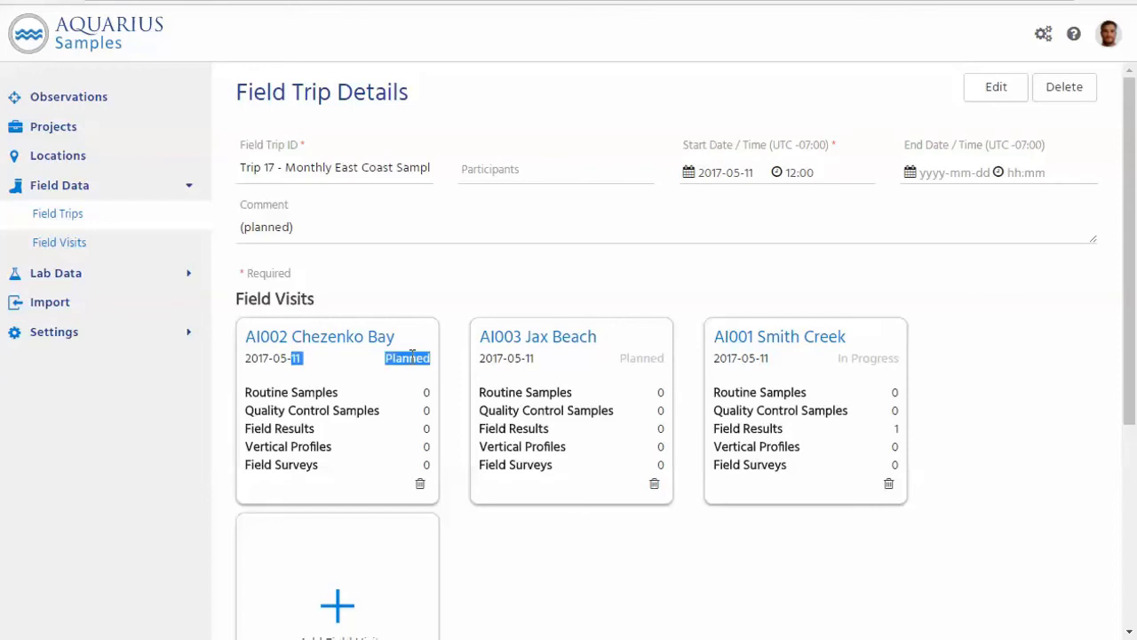
{"action": "left_click", "coordinate": [412, 357]}
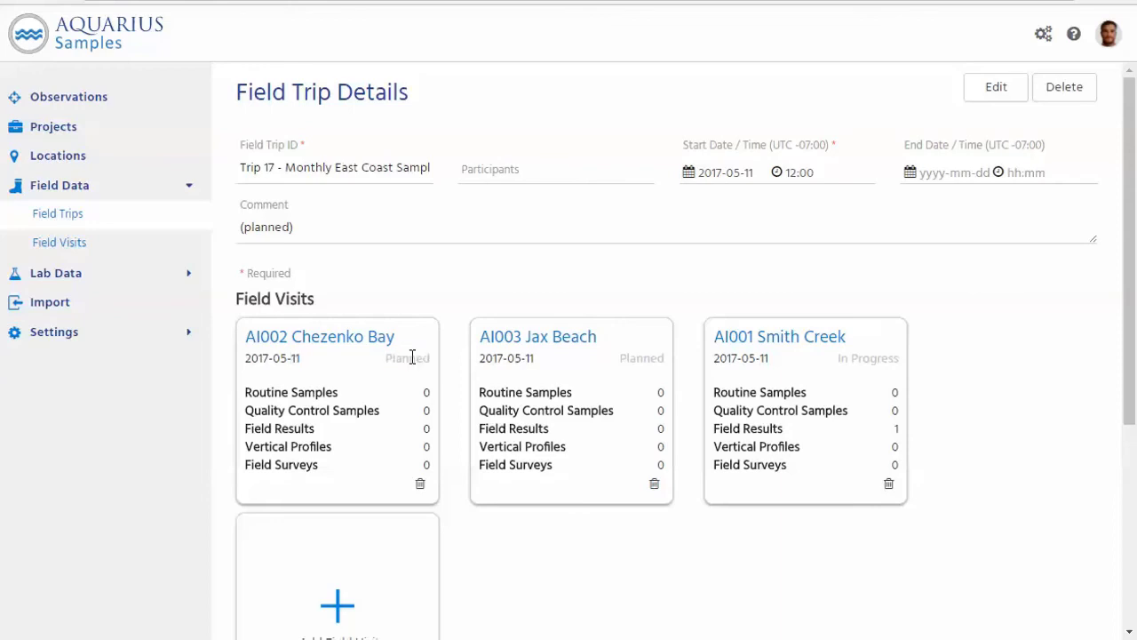
- Open the AI002 Chezenko Bay visit and review its planned Dissolved Oxygen, pH and Water Temp results
{"action": "left_click", "coordinate": [367, 343]}
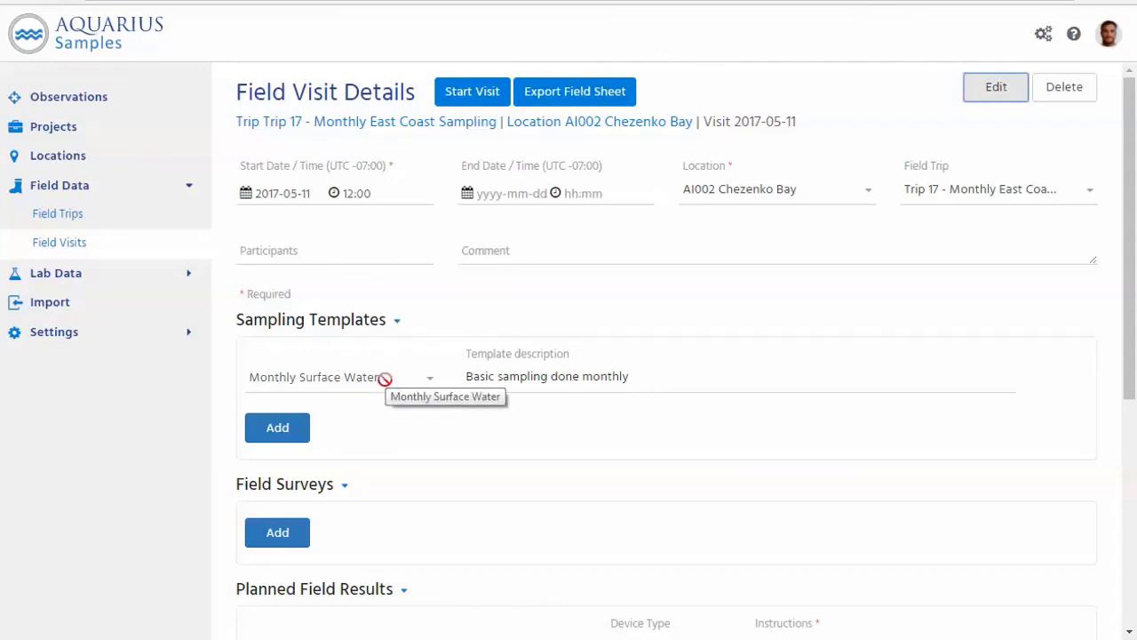
{"action": "scroll", "coordinate": [384, 378], "scroll_direction": "down", "scroll_amount": 3}
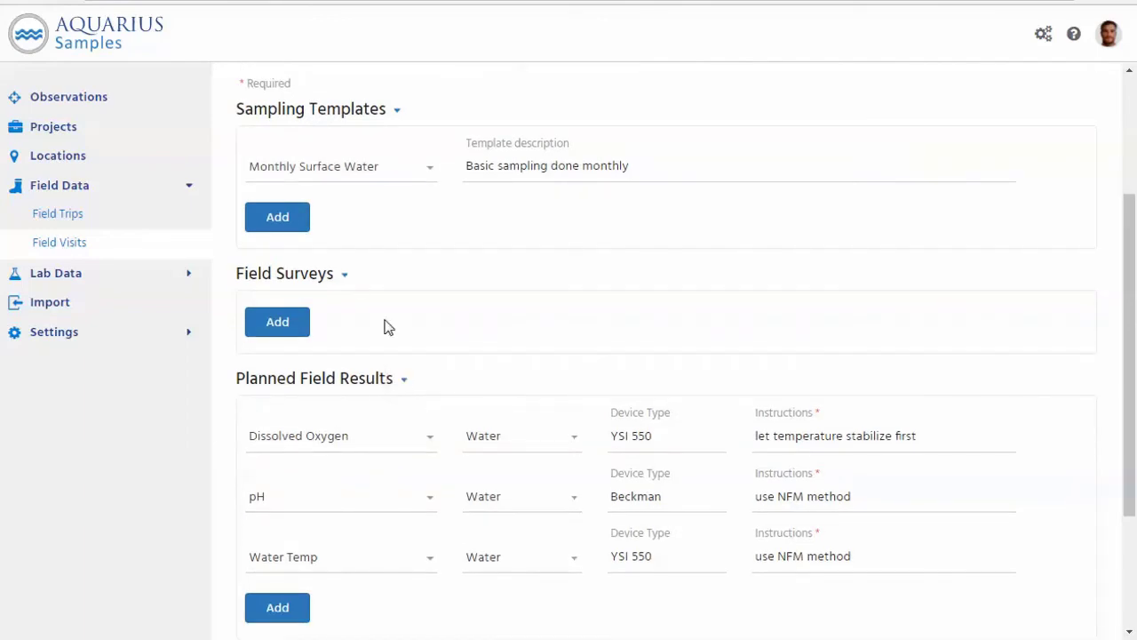
{"action": "scroll", "coordinate": [354, 294], "scroll_direction": "down", "scroll_amount": 3}
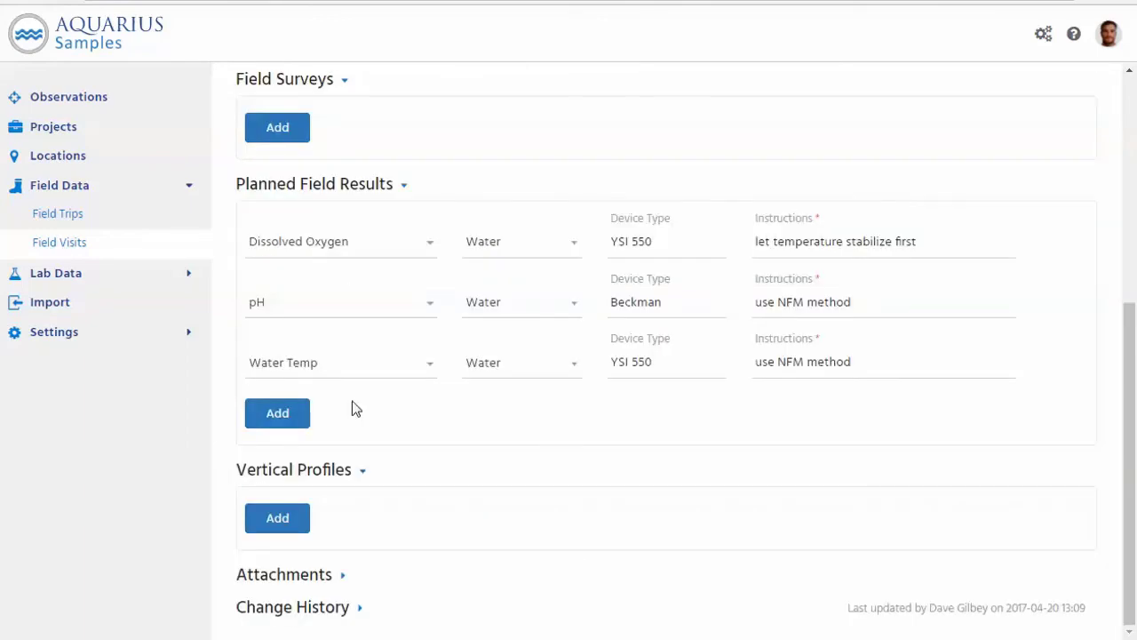
{"action": "scroll", "coordinate": [336, 485], "scroll_direction": "up", "scroll_amount": 3}
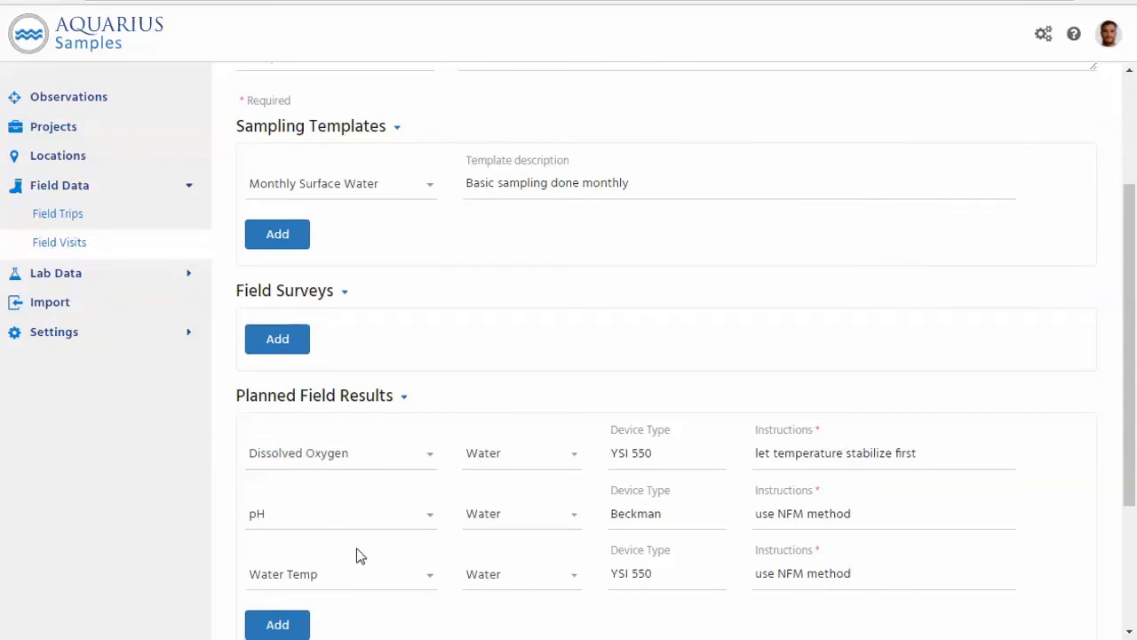
{"action": "left_click_drag", "start_coordinate": [362, 482], "coordinate": [343, 522]}
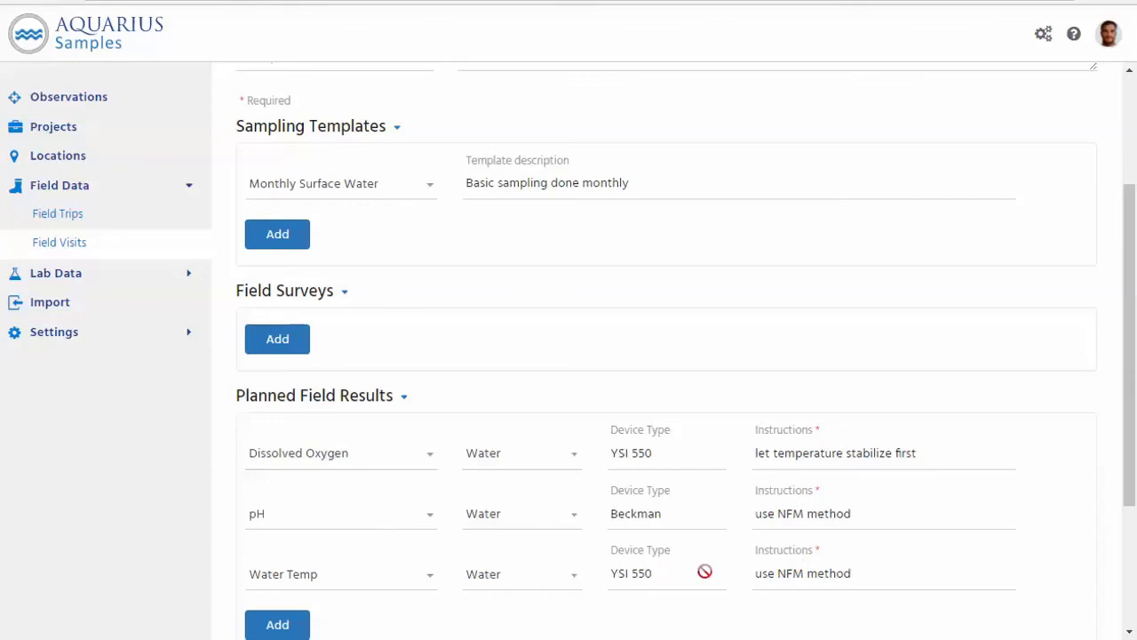